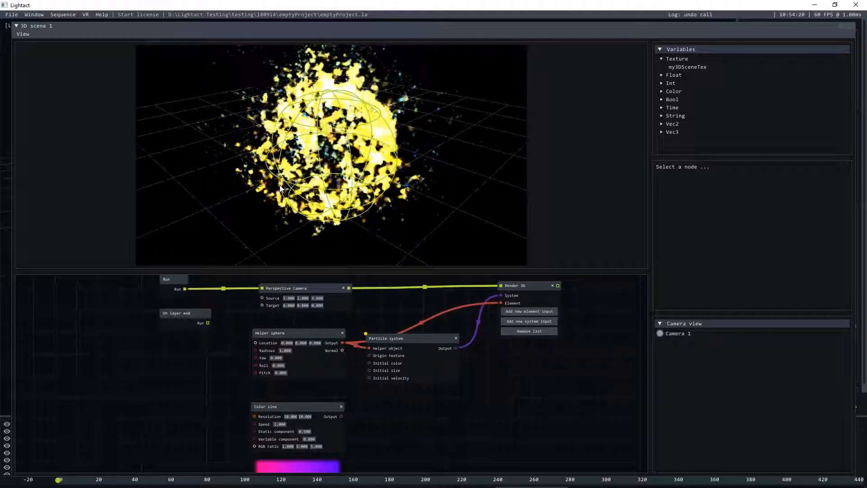
Set the Particle system node's emitter type to Texture
{"action": "left_click", "coordinate": [422, 339]}
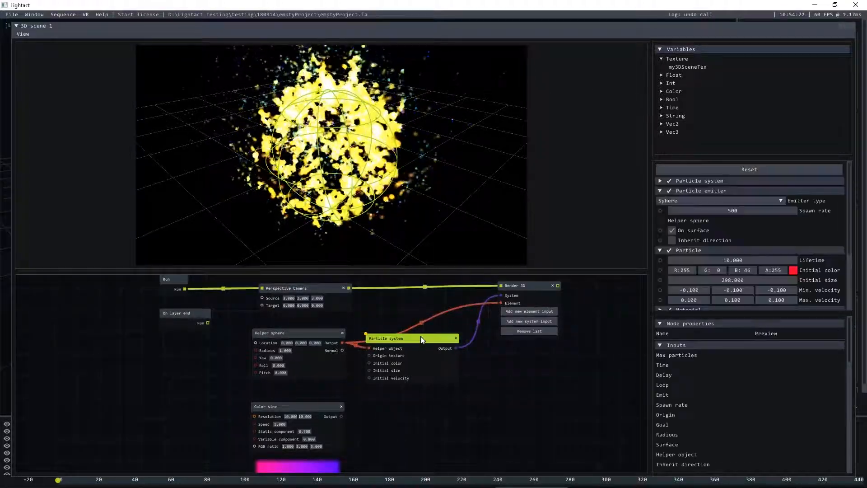
{"action": "left_click", "coordinate": [723, 200]}
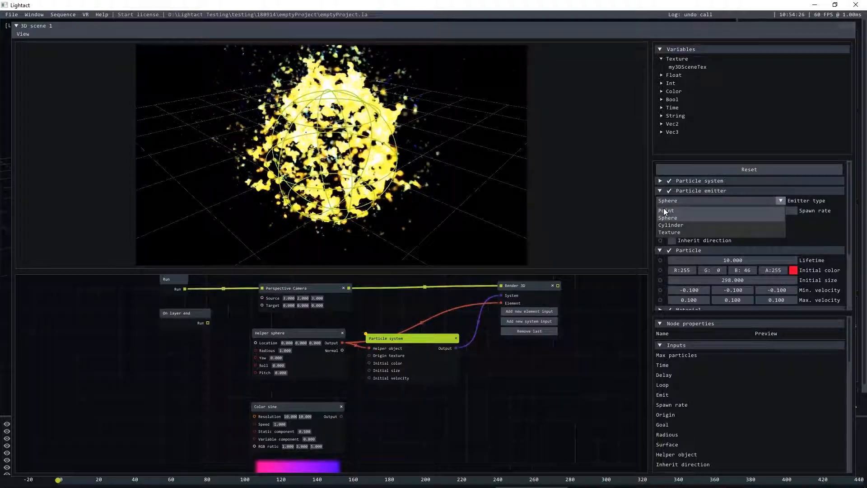
{"action": "left_click", "coordinate": [530, 389]}
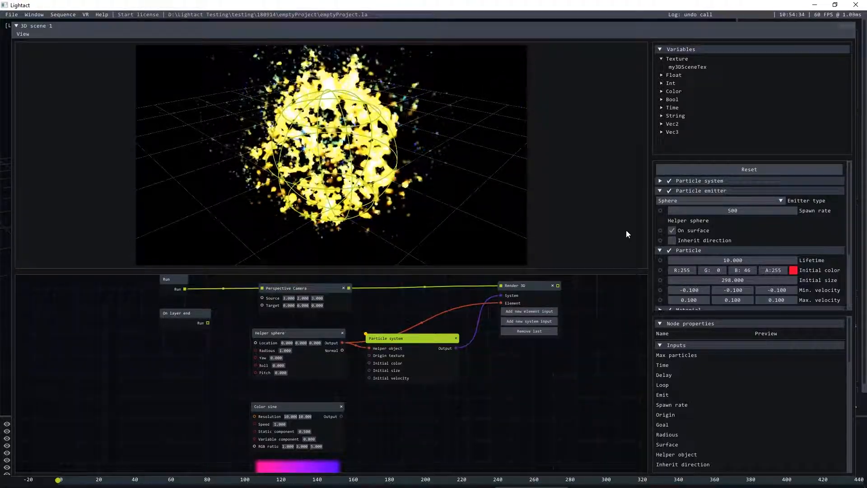
{"action": "left_click", "coordinate": [673, 200]}
{"action": "left_click", "coordinate": [680, 231]}
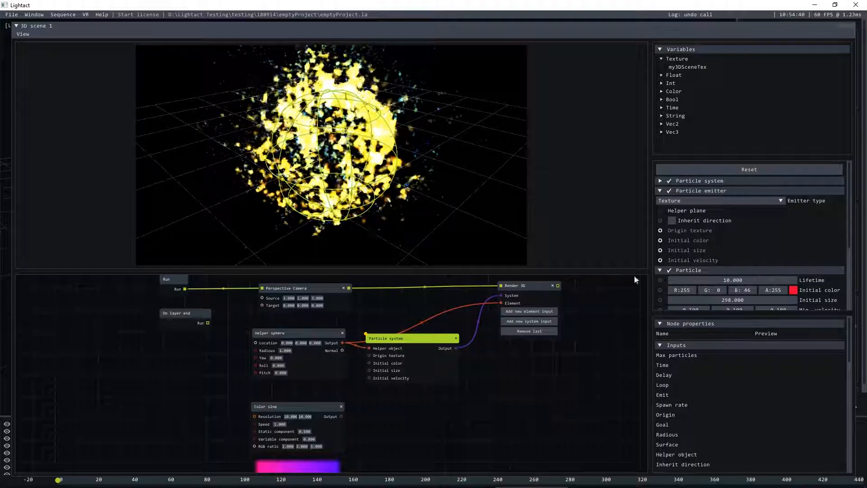
{"action": "left_click", "coordinate": [559, 400]}
Disconnect the Helper sphere node from the Particle system and Render 3D nodes and delete it
{"action": "left_click", "coordinate": [310, 334]}
{"action": "left_click_drag", "start_coordinate": [310, 335], "coordinate": [282, 337]}
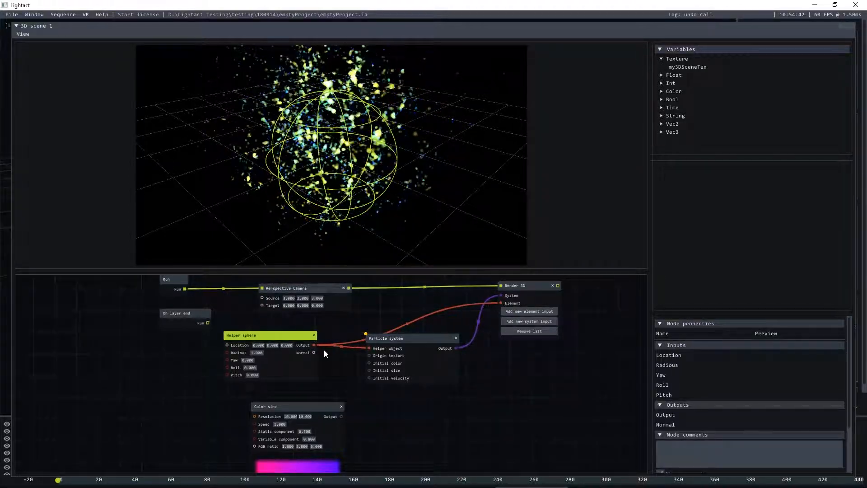
{"action": "left_click", "coordinate": [341, 347]}
{"action": "key", "text": "Delete"}
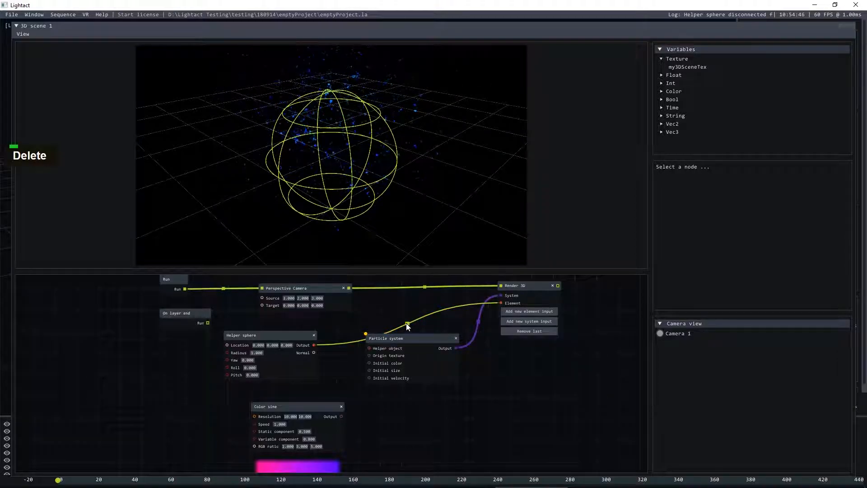
{"action": "key", "text": "Delete"}
{"action": "left_click", "coordinate": [311, 336]}
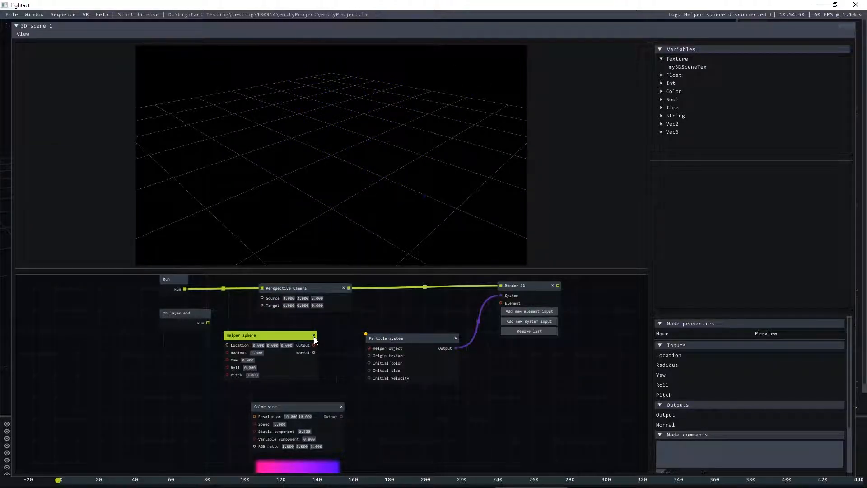
{"action": "left_click", "coordinate": [314, 336]}
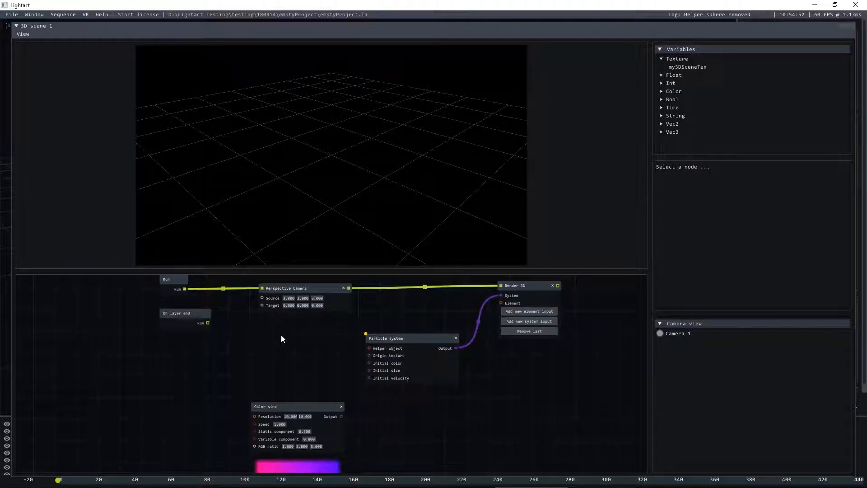
Add a Helper plane node and connect its Output to the Particle system's Helper object and Render 3D's Element
{"action": "right_click", "coordinate": [275, 335]}
{"action": "left_click", "coordinate": [288, 337]}
{"action": "left_click_drag", "start_coordinate": [320, 341], "coordinate": [370, 347]}
{"action": "left_click_drag", "start_coordinate": [316, 341], "coordinate": [502, 304]}
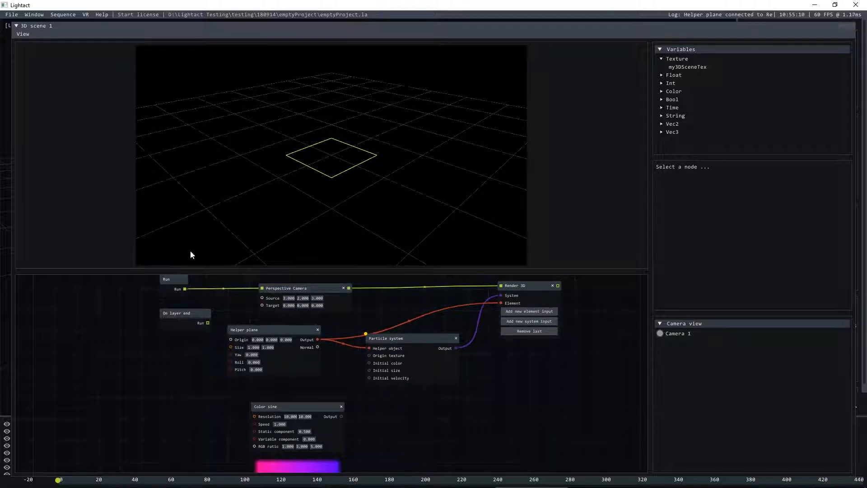
Add a Video capture device with Webcam C170 as its source and start streaming
{"action": "key", "text": "F7"}
{"action": "right_click", "coordinate": [189, 130]}
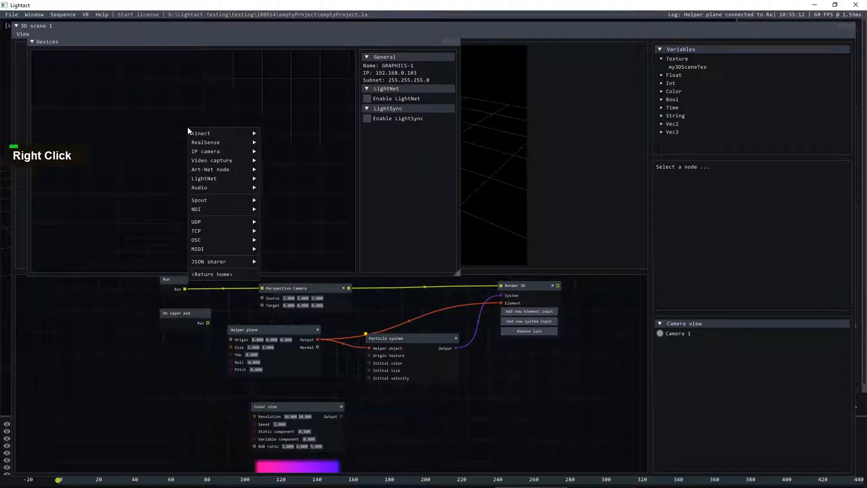
{"action": "left_click", "coordinate": [302, 161]}
{"action": "left_click", "coordinate": [212, 125]}
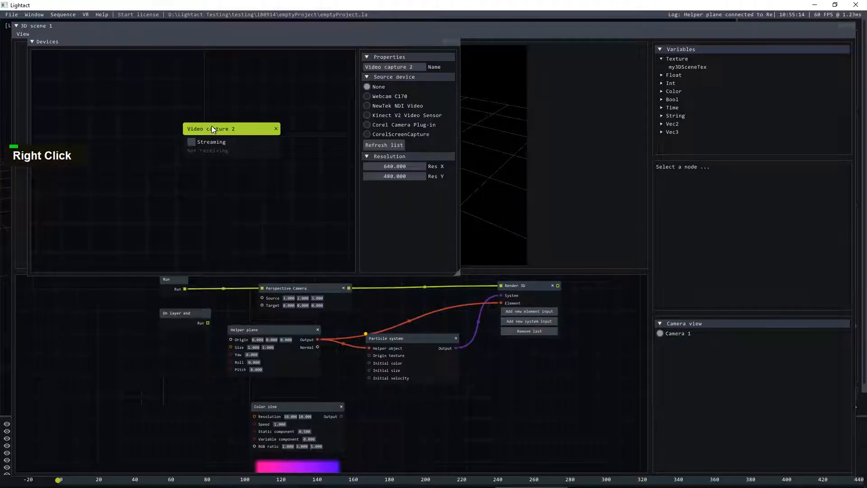
{"action": "left_click", "coordinate": [390, 95]}
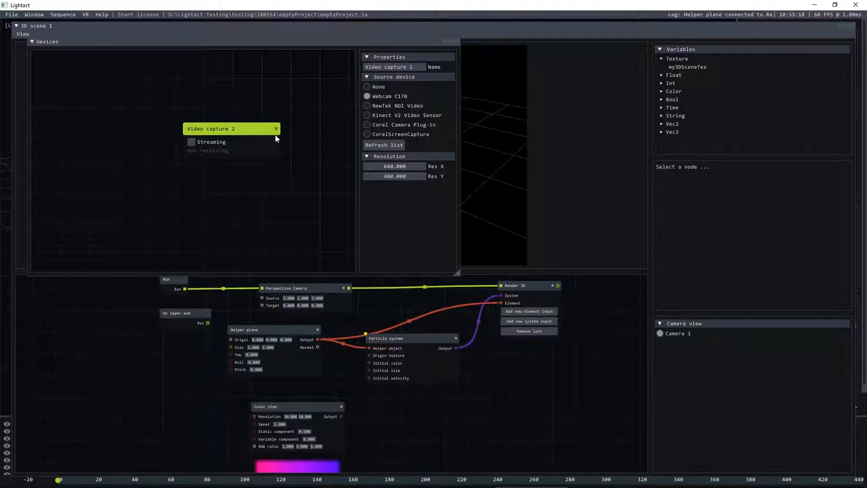
{"action": "left_click", "coordinate": [210, 142]}
{"action": "left_click_drag", "start_coordinate": [248, 126], "coordinate": [202, 128]}
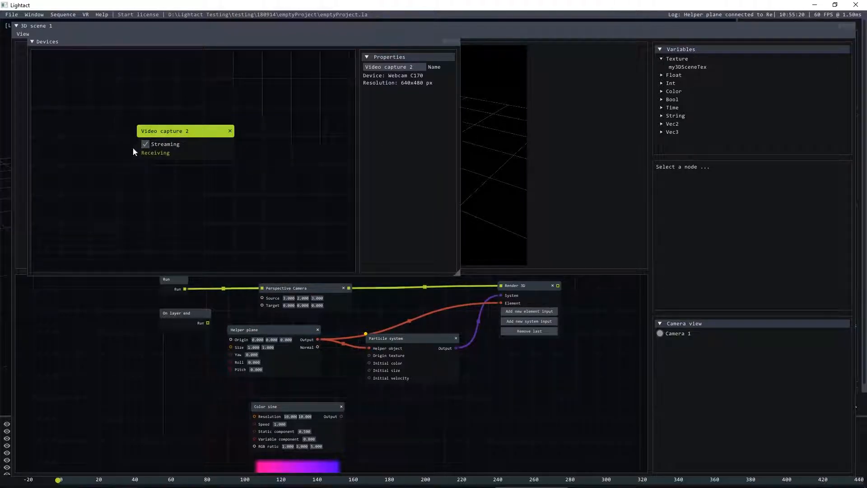
Add a Video capture listener node with Video capture 2 as parent device and connect its Output to the Particle system's Origin texture
{"action": "right_click", "coordinate": [110, 374]}
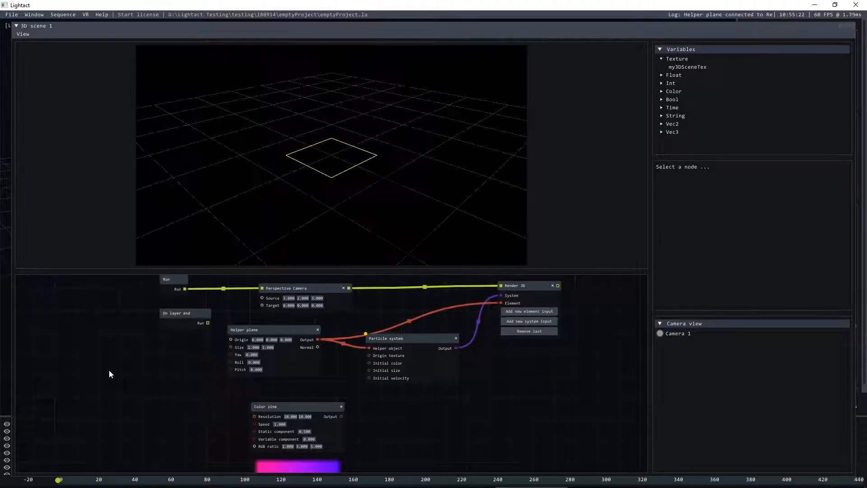
{"action": "right_click", "coordinate": [110, 373]}
{"action": "type", "text": "capture"}
{"action": "left_click", "coordinate": [132, 399]}
{"action": "left_click_drag", "start_coordinate": [150, 372], "coordinate": [124, 369]}
{"action": "left_click", "coordinate": [678, 188]}
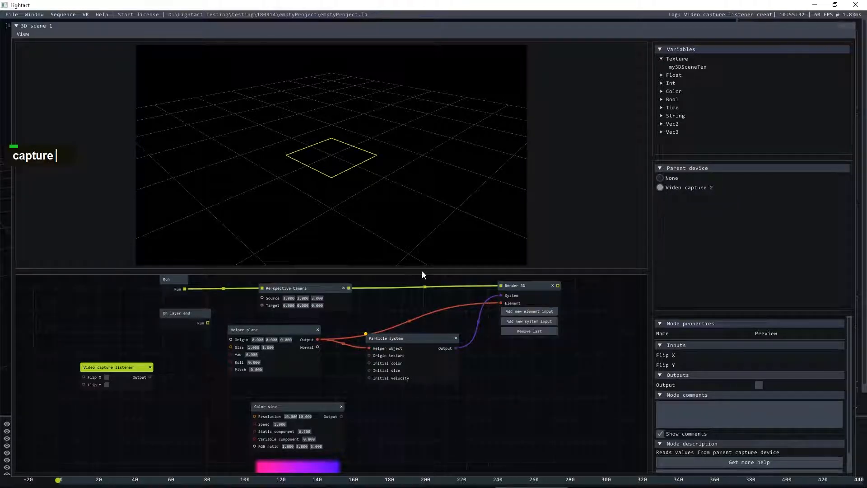
{"action": "left_click_drag", "start_coordinate": [146, 378], "coordinate": [369, 353]}
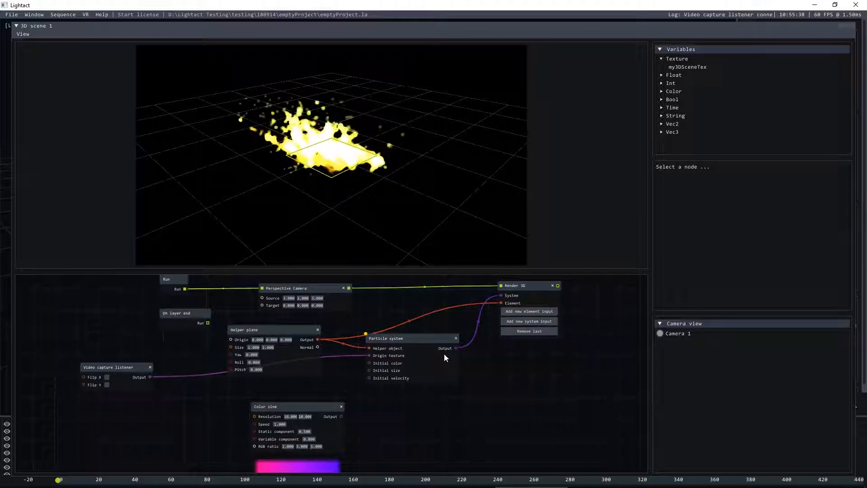
Turn on the output preview of the Video capture listener node
{"action": "left_click", "coordinate": [112, 367]}
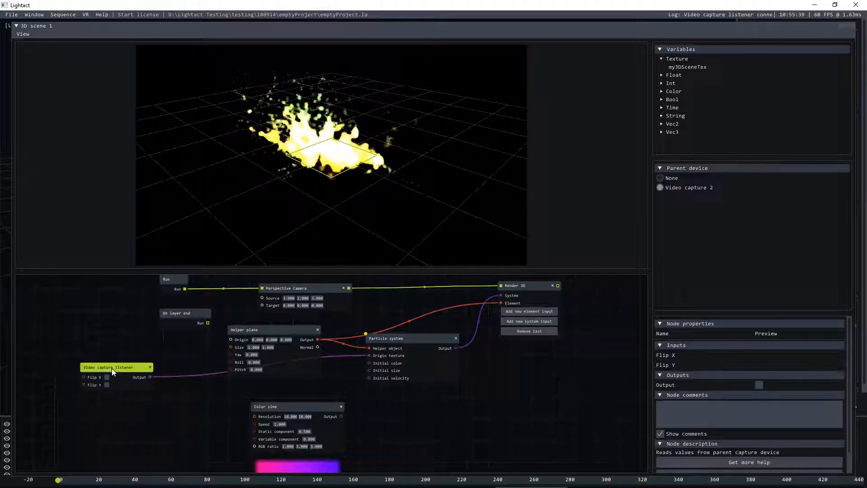
{"action": "left_click", "coordinate": [759, 385]}
{"action": "left_click", "coordinate": [218, 383]}
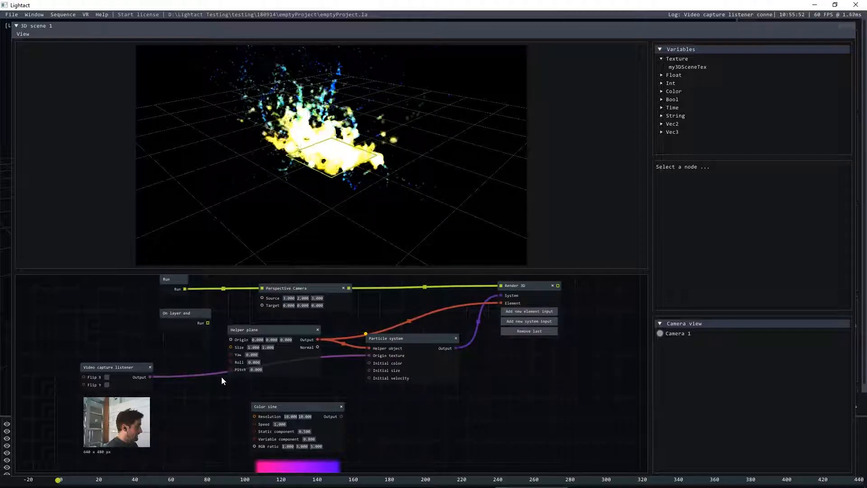
Set the Perspective Camera's Source to 0, 8, 0 so it looks straight down on the plane
{"action": "left_click", "coordinate": [304, 290]}
{"action": "double_click", "coordinate": [292, 299]}
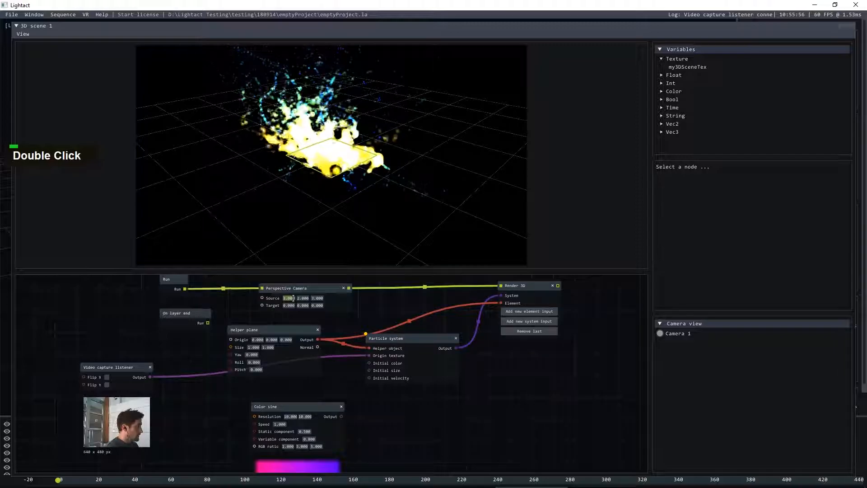
{"action": "type", "text": "0"}
{"action": "key", "text": "Tab"}
{"action": "type", "text": "8"}
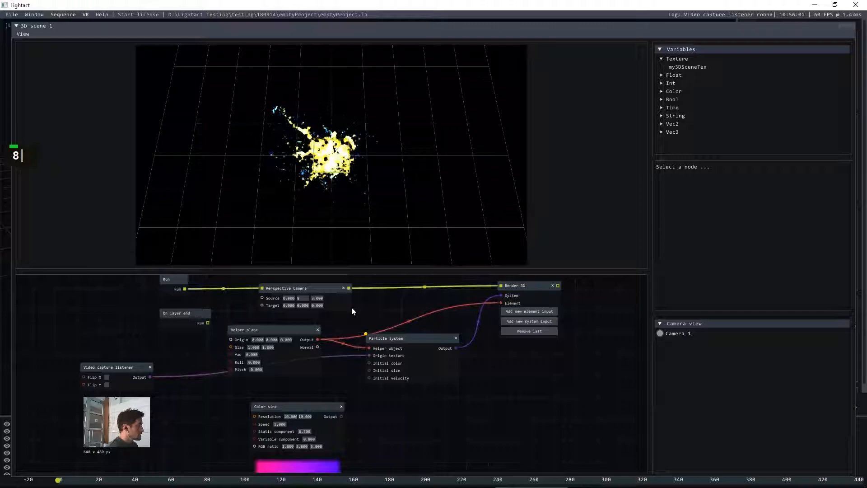
{"action": "key", "text": "Tab"}
{"action": "type", "text": "0"}
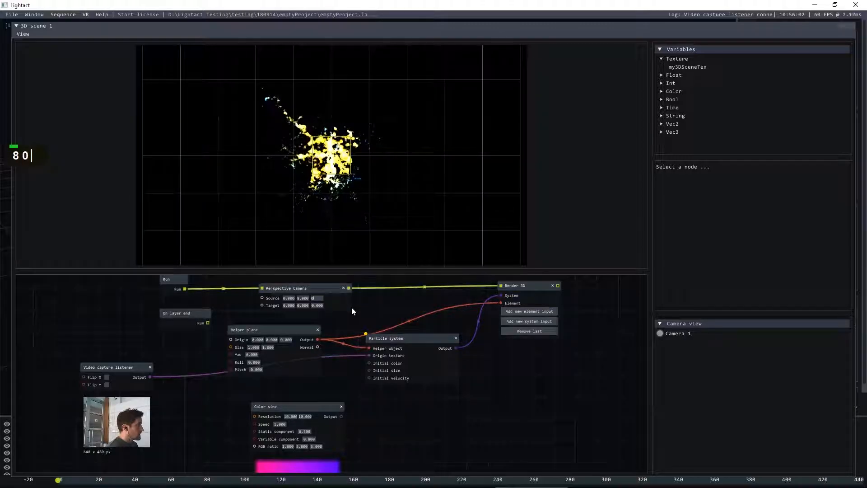
{"action": "left_click", "coordinate": [496, 416]}
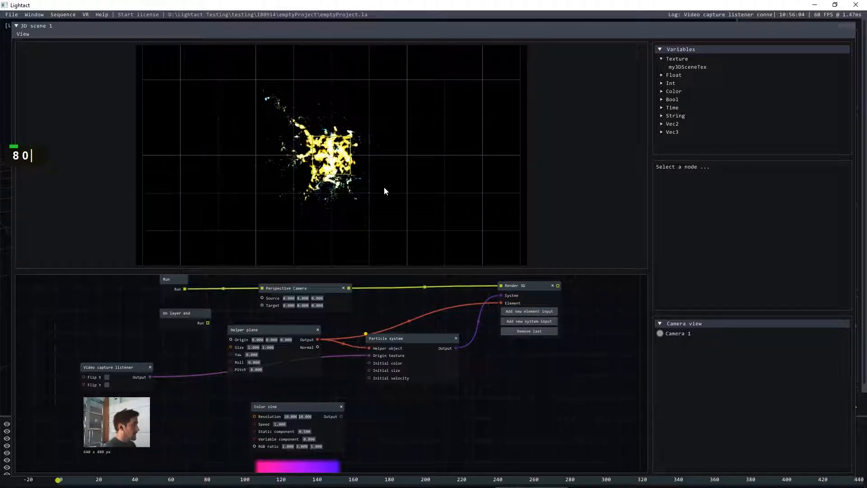
Set the Helper plane's Size to 9 by 5
{"action": "double_click", "coordinate": [257, 347]}
{"action": "type", "text": "5"}
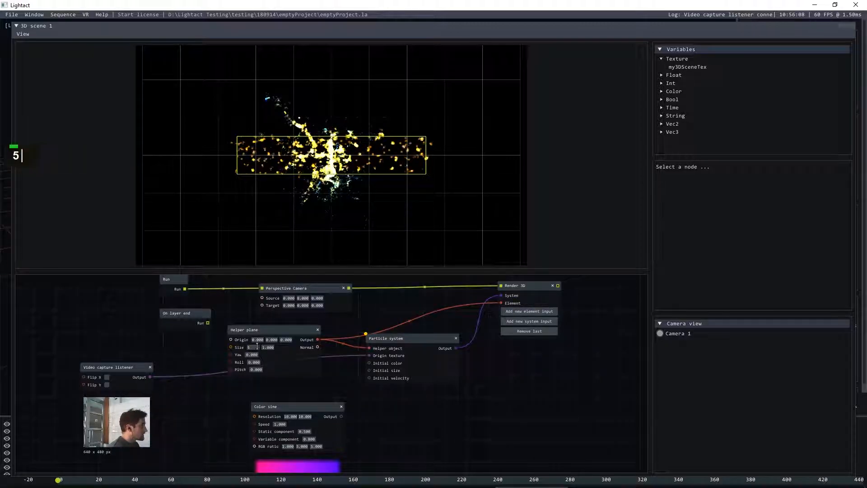
{"action": "key", "text": "BackSpace"}
{"action": "type", "text": "6"}
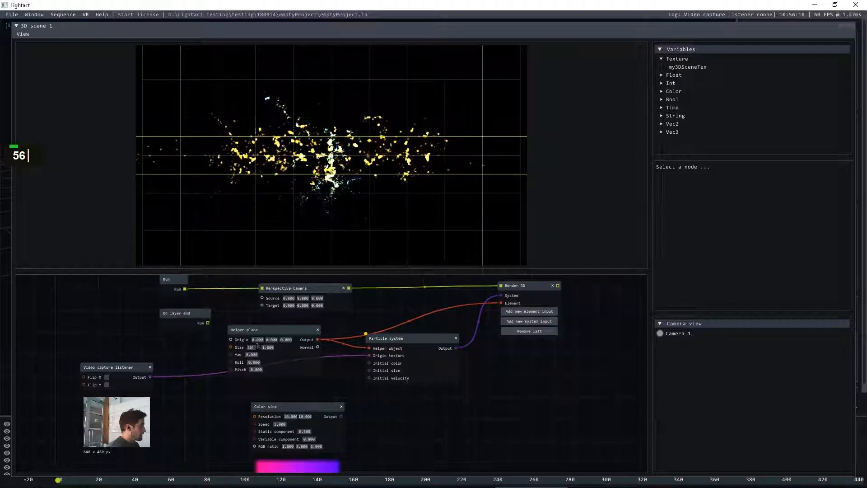
{"action": "key", "text": "BackSpace"}
{"action": "type", "text": "7"}
{"action": "key", "text": "BackSpace"}
{"action": "type", "text": "8"}
{"action": "key", "text": "BackSpace"}
{"action": "type", "text": "9"}
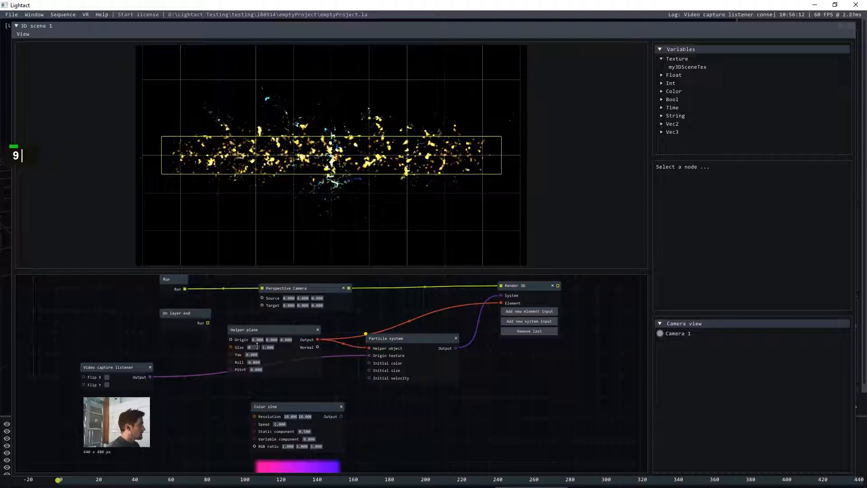
{"action": "key", "text": "Tab"}
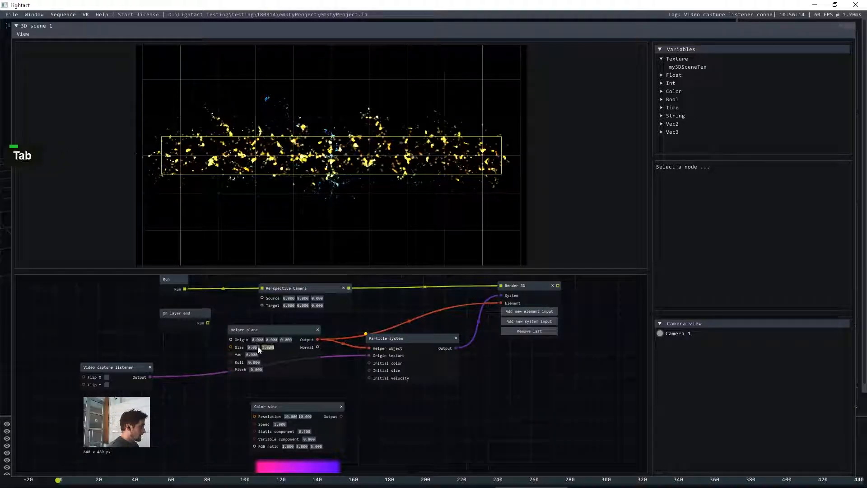
{"action": "type", "text": "98"}
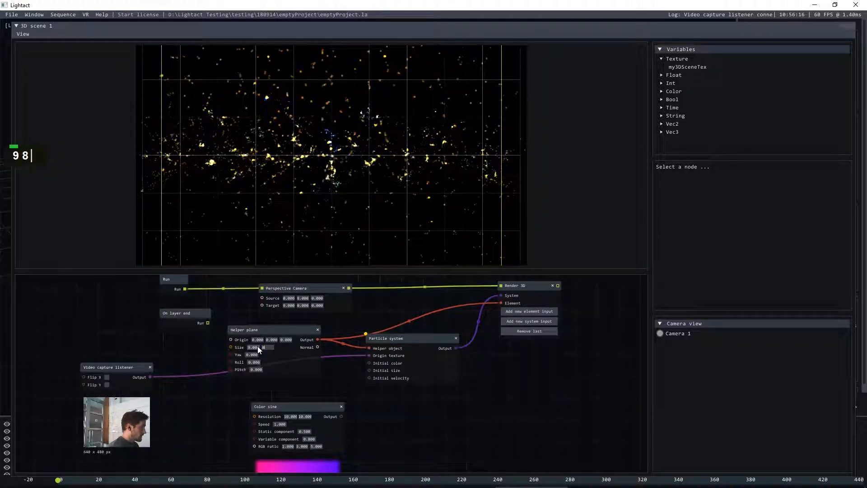
{"action": "key", "text": "BackSpace"}
{"action": "type", "text": "5"}
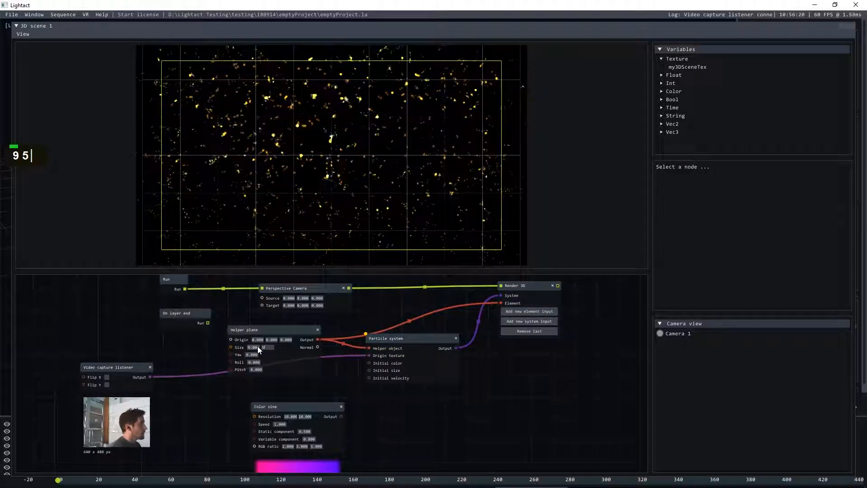
{"action": "left_click", "coordinate": [493, 419]}
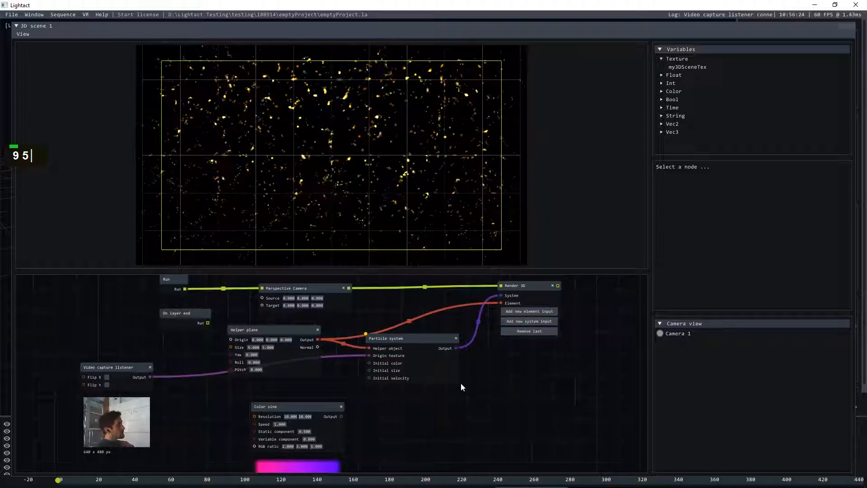
Move the Video capture listener node farther away from the Helper plane to free space between them
{"action": "left_click", "coordinate": [408, 339]}
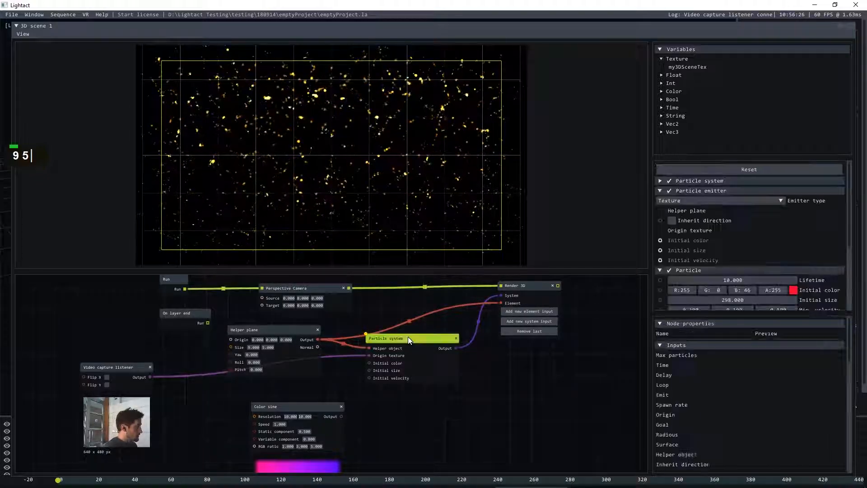
{"action": "scroll", "coordinate": [449, 361], "scroll_direction": "down", "scroll_amount": 4}
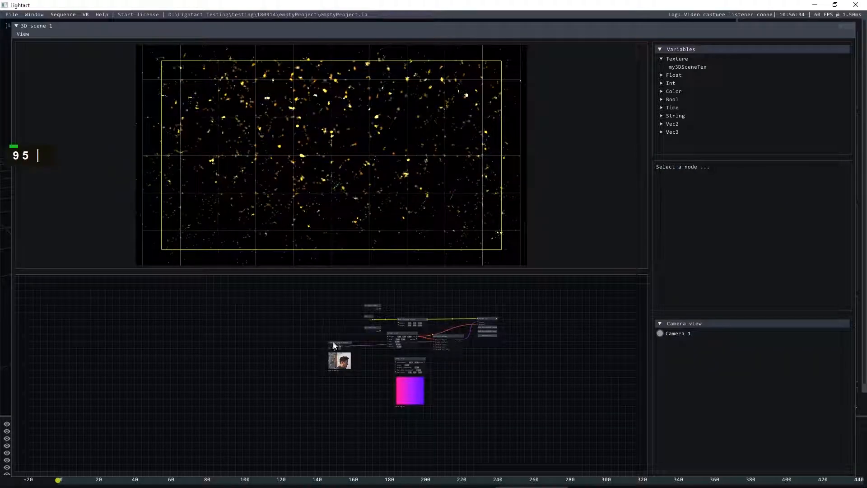
{"action": "left_click_drag", "start_coordinate": [331, 342], "coordinate": [272, 343]}
{"action": "left_click", "coordinate": [370, 382]}
{"action": "scroll", "coordinate": [387, 315], "scroll_direction": "up", "scroll_amount": 4}
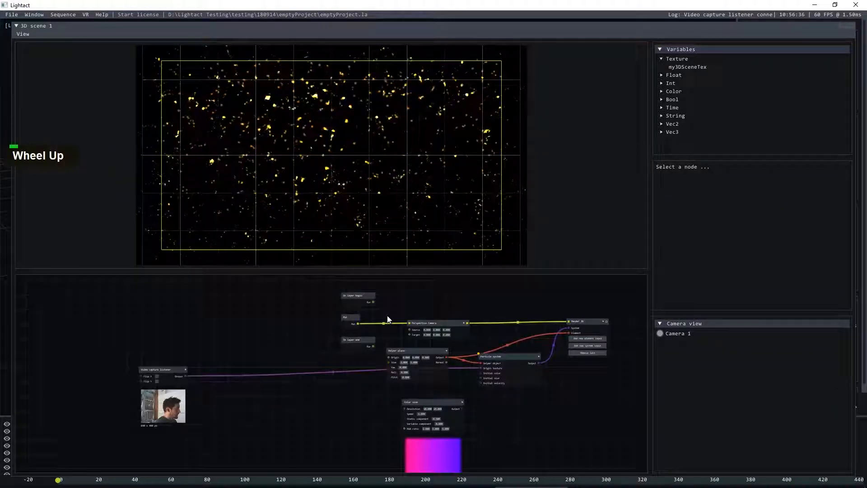
{"action": "right_click", "coordinate": [229, 352]}
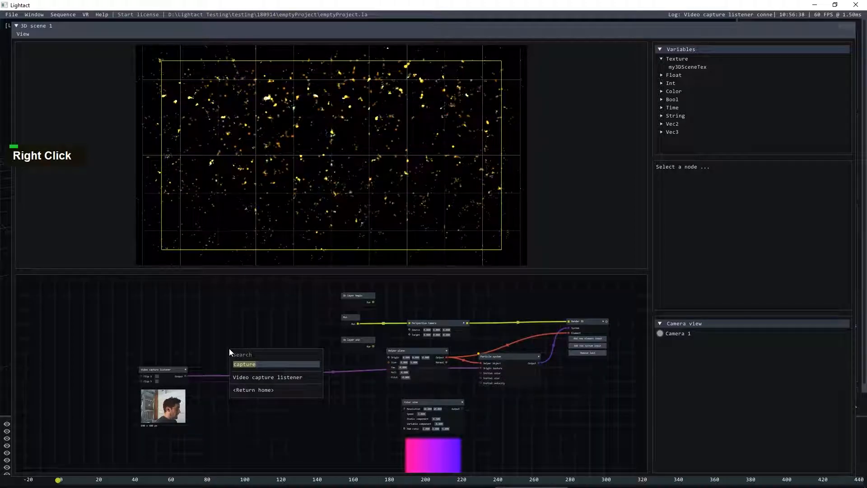
{"action": "key", "text": "BackSpace"}
{"action": "key", "text": "BackSpace"}
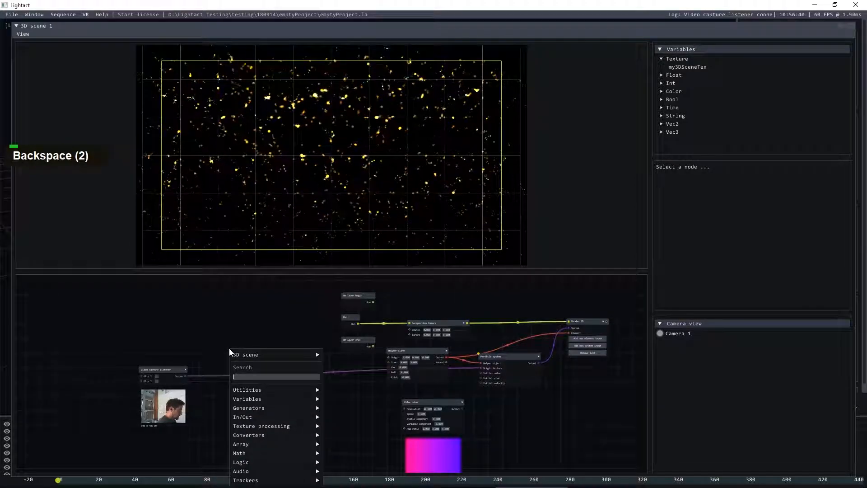
{"action": "left_click", "coordinate": [227, 316]}
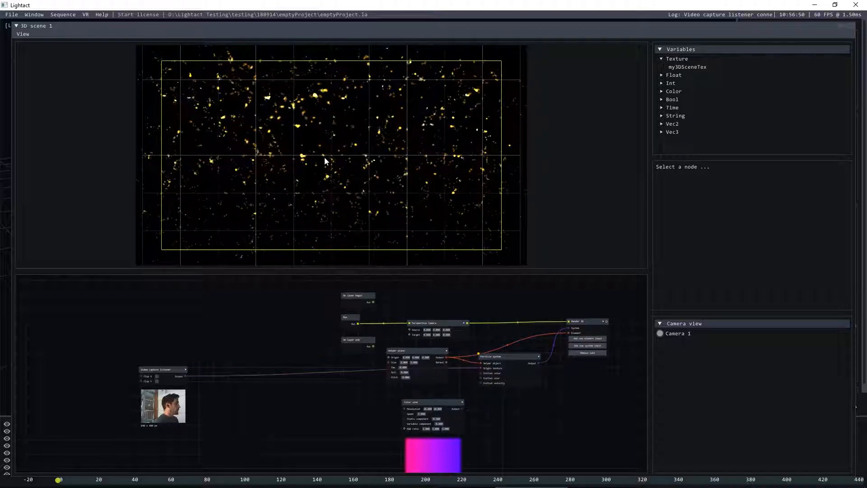
Disable Fractal Brownian Motion and enable Damping on the Particle system node
{"action": "left_click", "coordinate": [514, 357]}
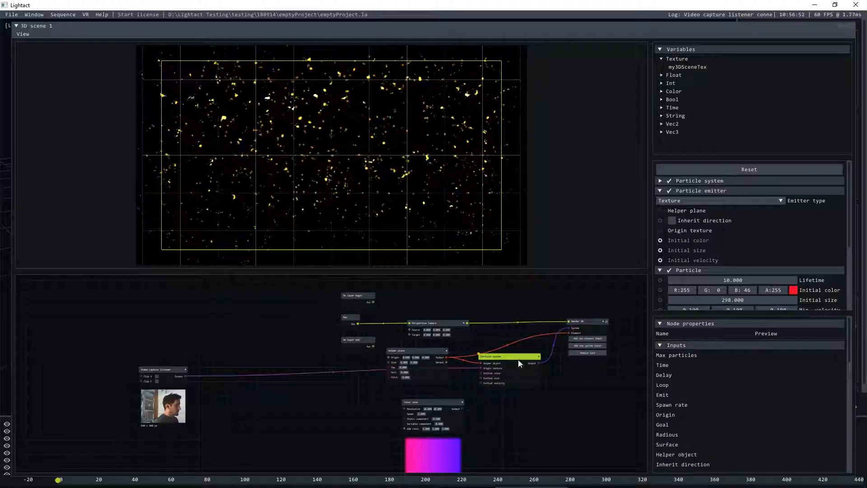
{"action": "left_click", "coordinate": [661, 324]}
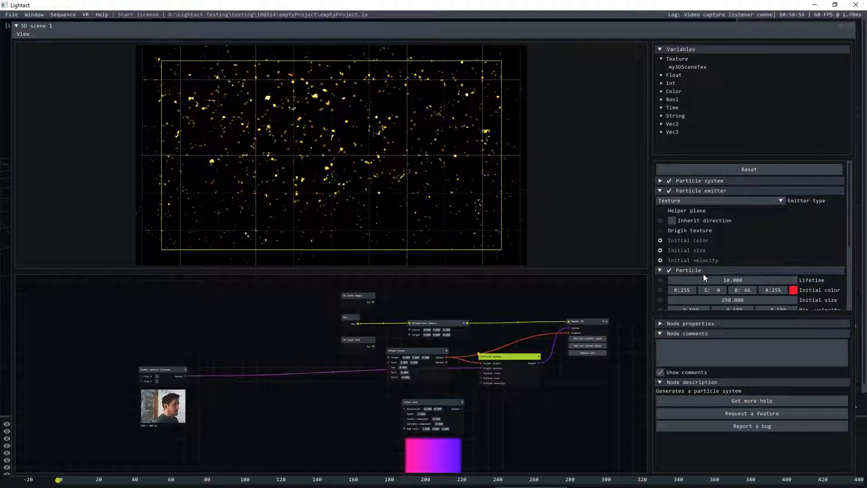
{"action": "scroll", "coordinate": [691, 269], "scroll_direction": "down", "scroll_amount": 3}
{"action": "scroll", "coordinate": [684, 261], "scroll_direction": "down", "scroll_amount": 1}
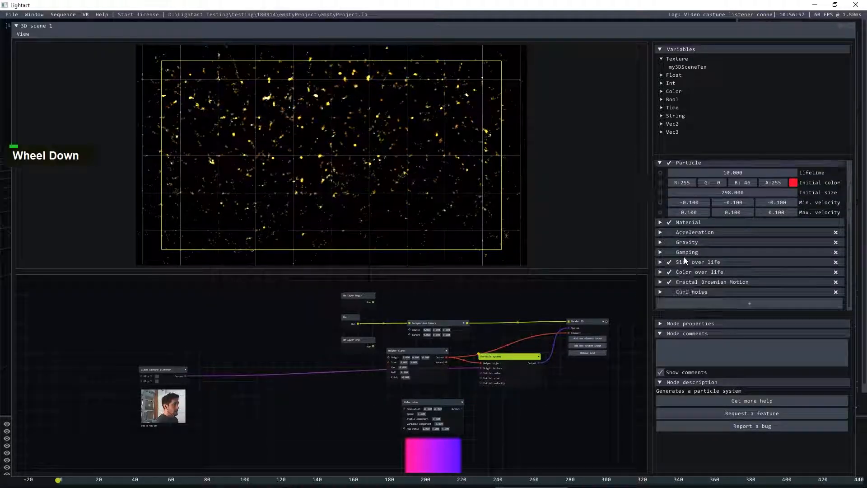
{"action": "left_click", "coordinate": [671, 281]}
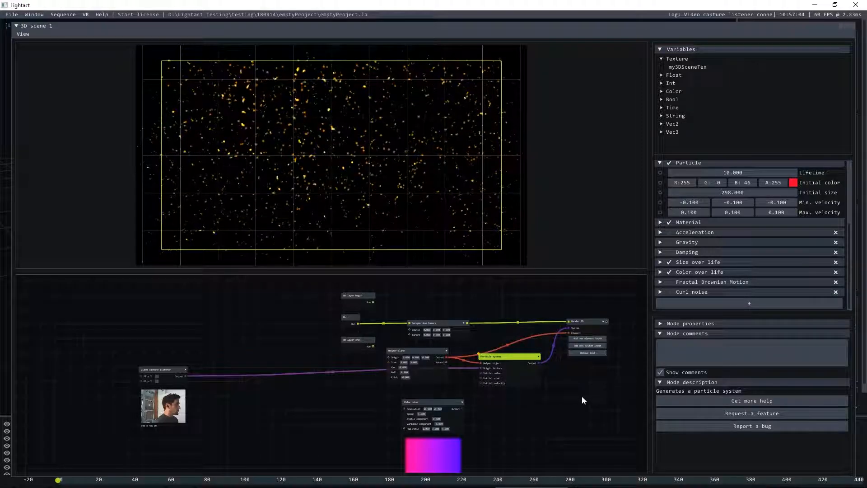
{"action": "left_click", "coordinate": [669, 252]}
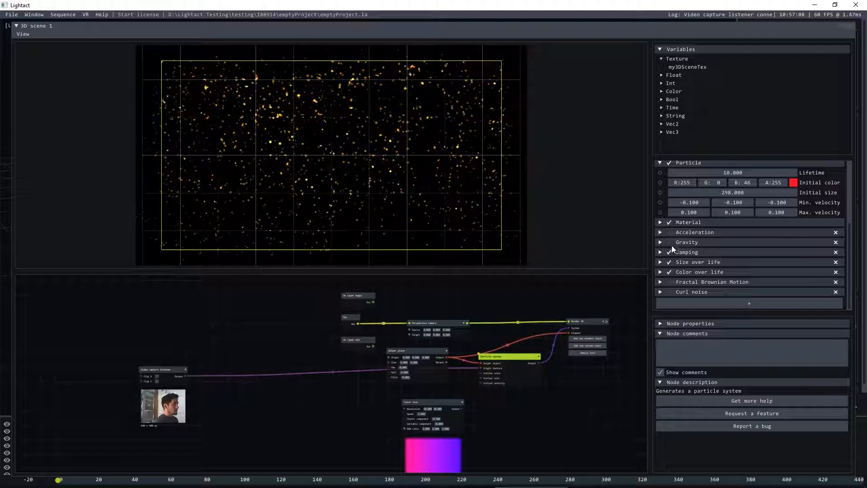
Set all three components of the Particle system's Min. velocity and Max. velocity to 0
{"action": "scroll", "coordinate": [677, 234], "scroll_direction": "up", "scroll_amount": 4}
{"action": "scroll", "coordinate": [729, 237], "scroll_direction": "down", "scroll_amount": 1}
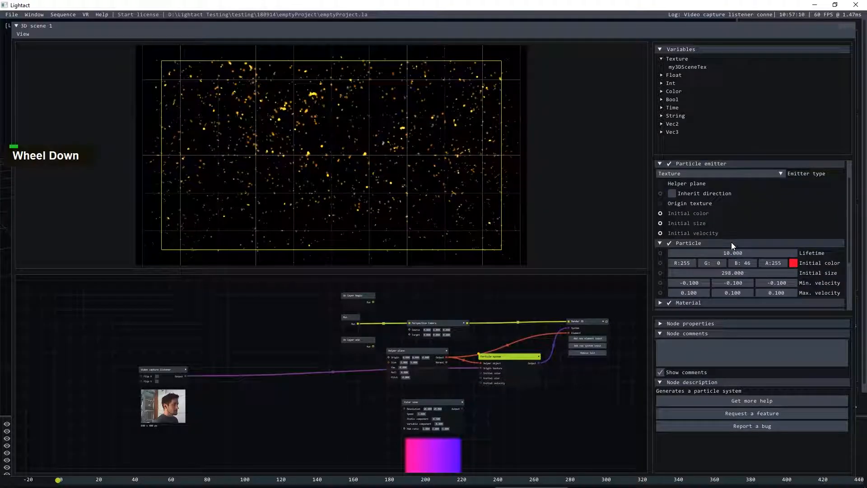
{"action": "scroll", "coordinate": [745, 266], "scroll_direction": "down", "scroll_amount": 2}
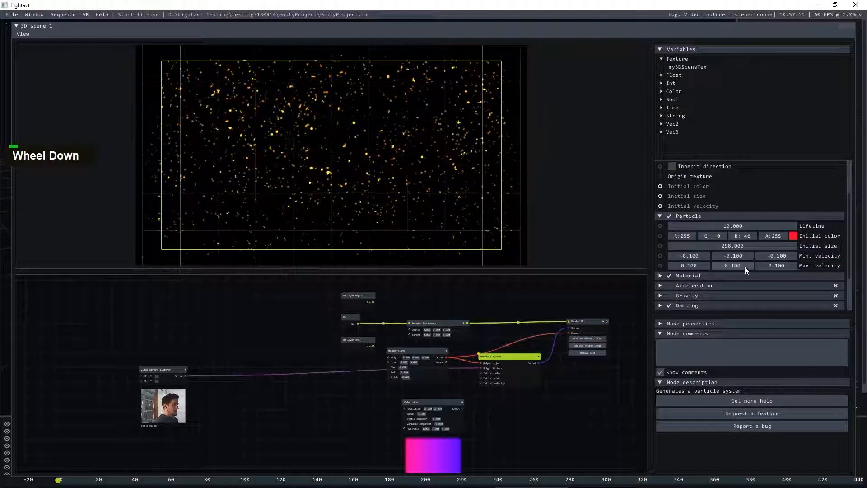
{"action": "double_click", "coordinate": [690, 256]}
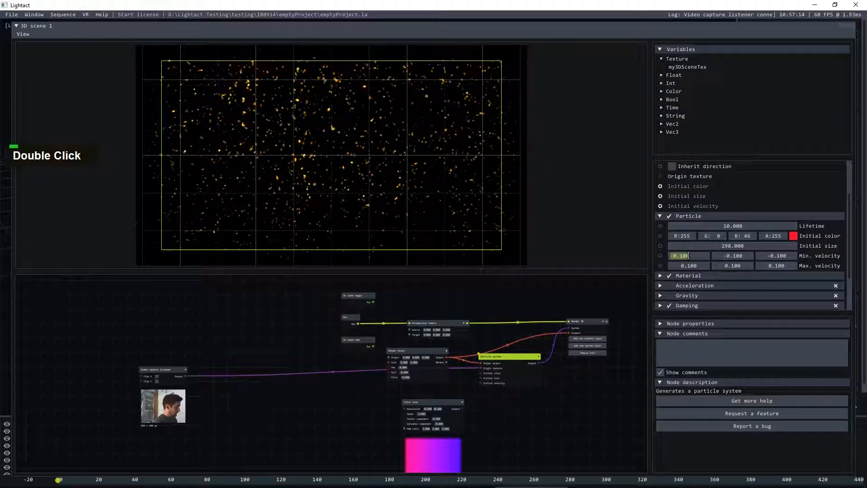
{"action": "type", "text": "0\t0\t0\t0\t0\t0"}
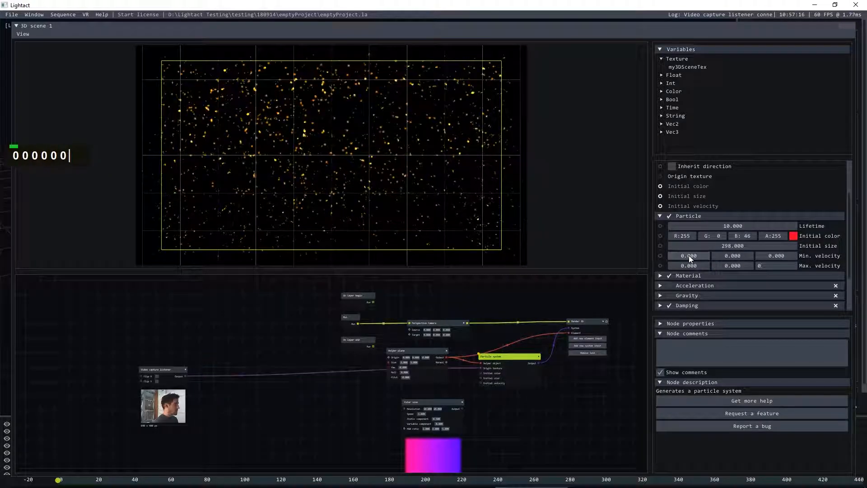
{"action": "left_click", "coordinate": [552, 416]}
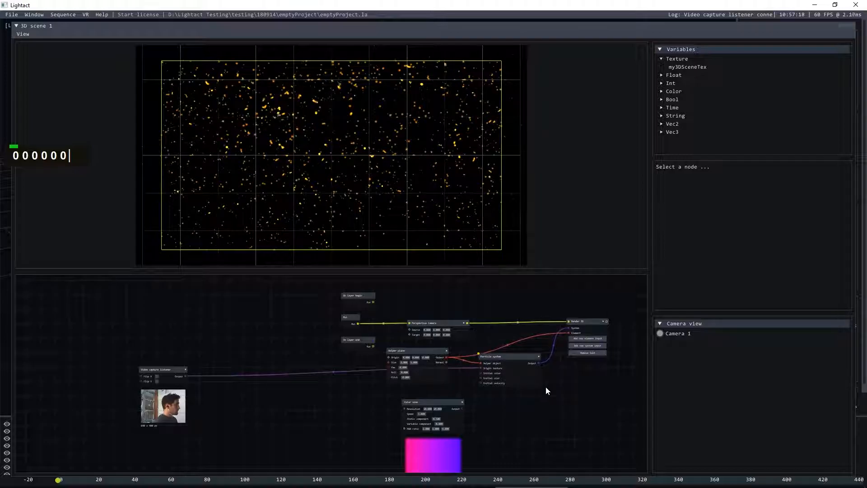
{"action": "left_click", "coordinate": [521, 356]}
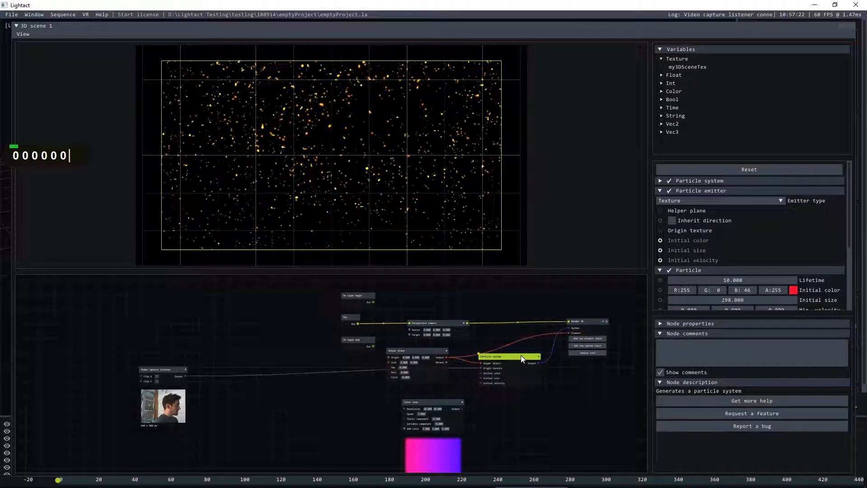
Add an Optical flow node to the node graph
{"action": "right_click", "coordinate": [236, 310]}
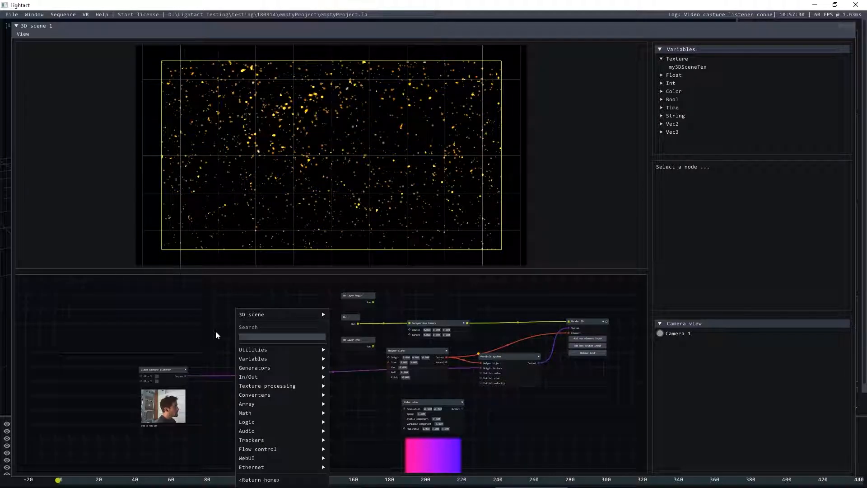
{"action": "type", "text": "m"}
{"action": "key", "text": "BackSpace"}
{"action": "key", "text": "BackSpace"}
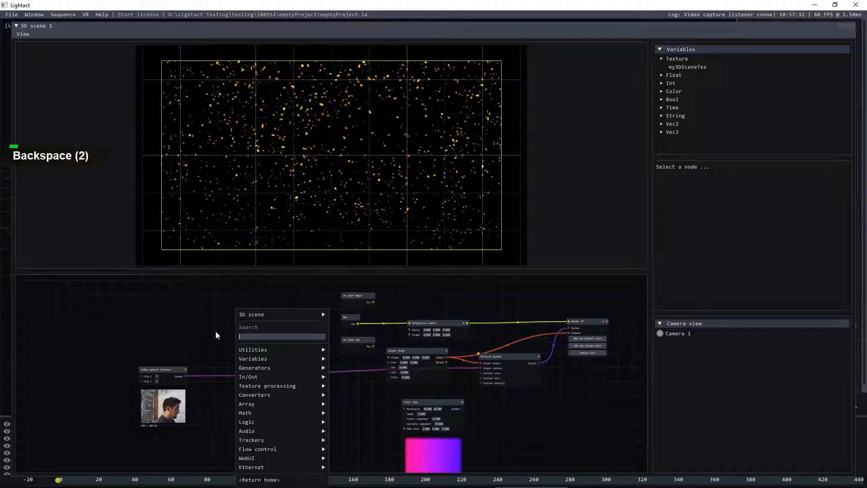
{"action": "type", "text": "optical"}
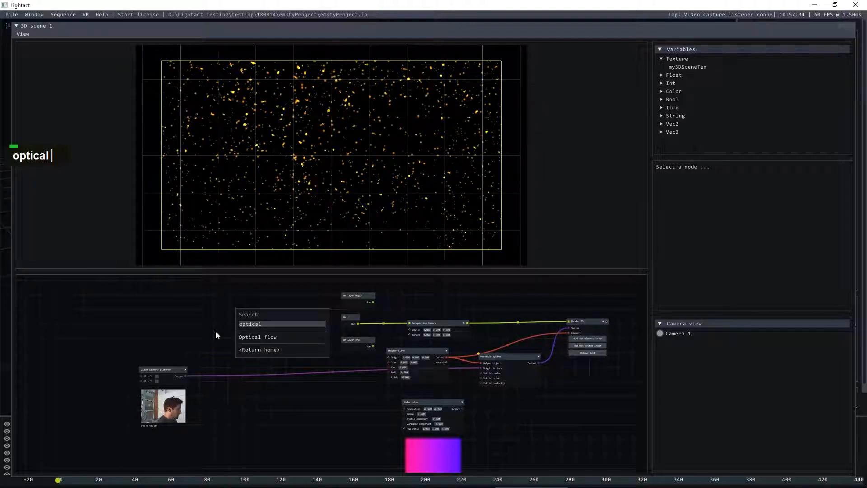
{"action": "left_click", "coordinate": [243, 337]}
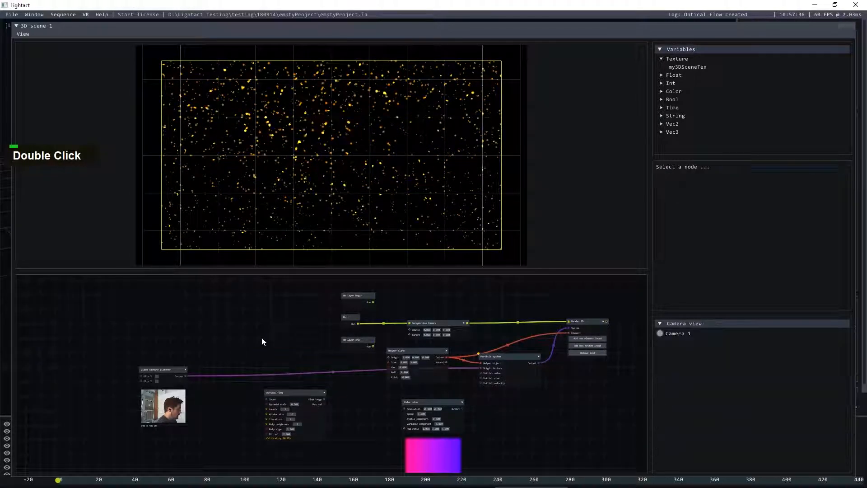
Add a Texture resize node and place it beside the Video capture listener node
{"action": "right_click", "coordinate": [262, 337]}
{"action": "type", "text": "resize"}
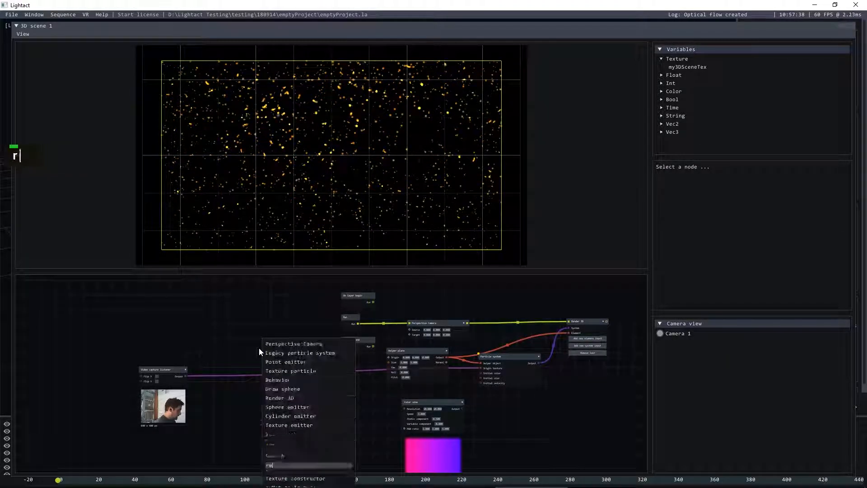
{"action": "left_click", "coordinate": [308, 375]}
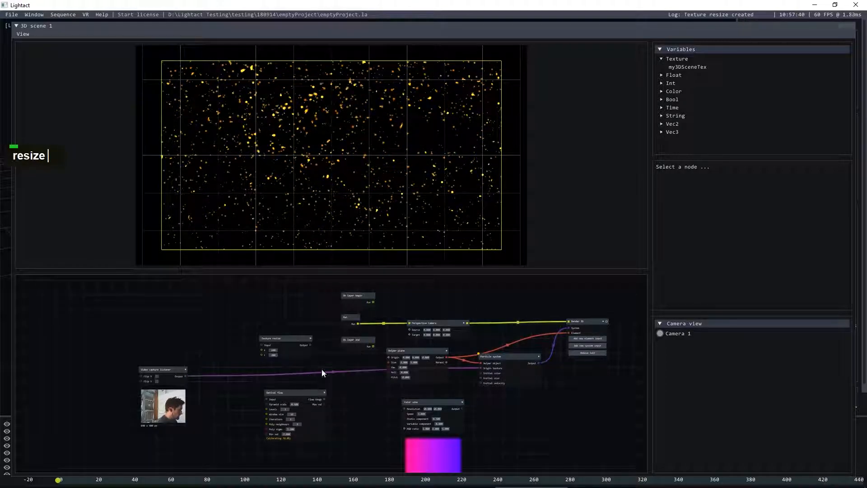
{"action": "scroll", "coordinate": [340, 372], "scroll_direction": "down", "scroll_amount": 3}
{"action": "left_click_drag", "start_coordinate": [289, 372], "coordinate": [240, 373]}
{"action": "left_click_drag", "start_coordinate": [332, 352], "coordinate": [251, 362]}
{"action": "scroll", "coordinate": [237, 392], "scroll_direction": "up", "scroll_amount": 5}
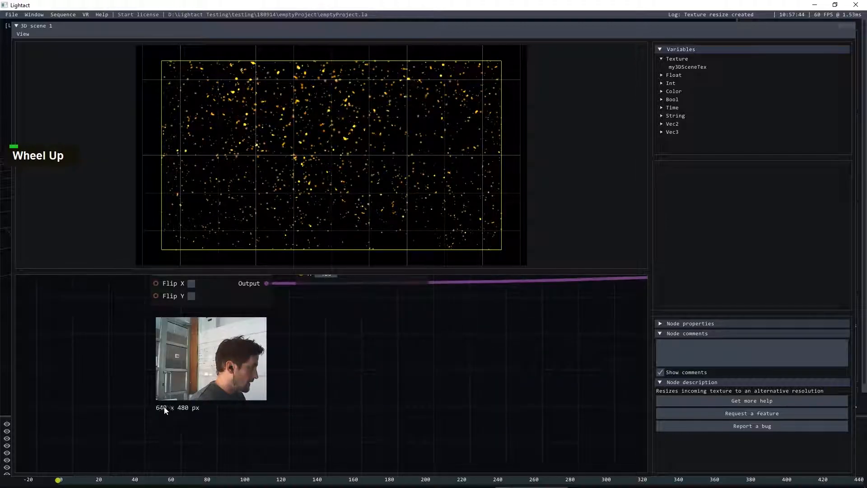
{"action": "scroll", "coordinate": [166, 413], "scroll_direction": "down", "scroll_amount": 5}
{"action": "left_click_drag", "start_coordinate": [273, 305], "coordinate": [306, 352]}
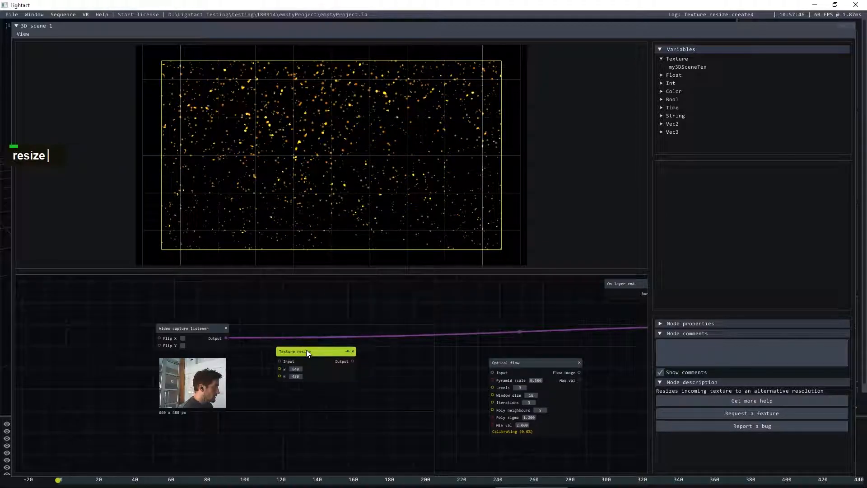
Set the Texture resize node's width to 320 and height to 240
{"action": "double_click", "coordinate": [294, 368]}
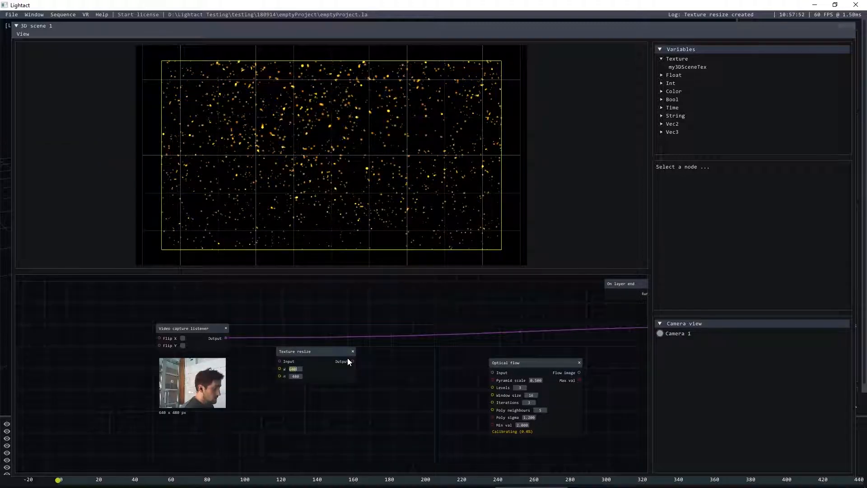
{"action": "type", "text": "320"}
{"action": "key", "text": "Tab"}
{"action": "type", "text": "240"}
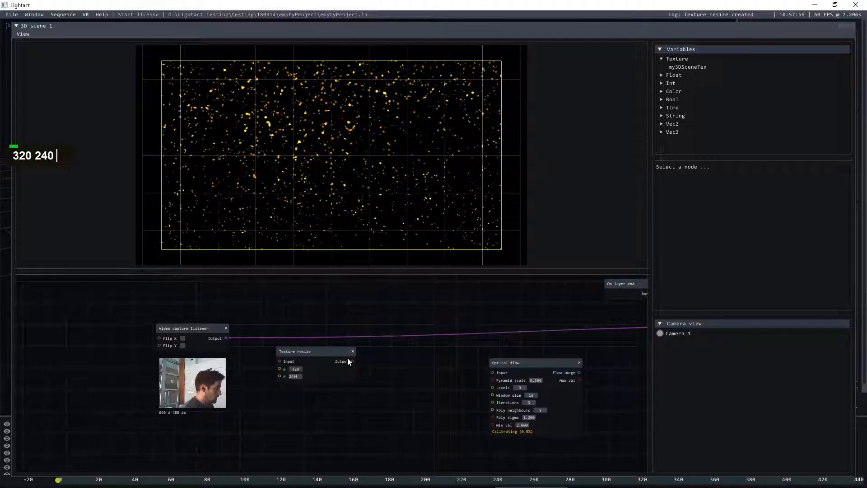
Disconnect the Video capture listener from the Particle system and connect its output to the Texture resize input
{"action": "left_click", "coordinate": [520, 332]}
{"action": "left_click_drag", "start_coordinate": [229, 339], "coordinate": [277, 347]}
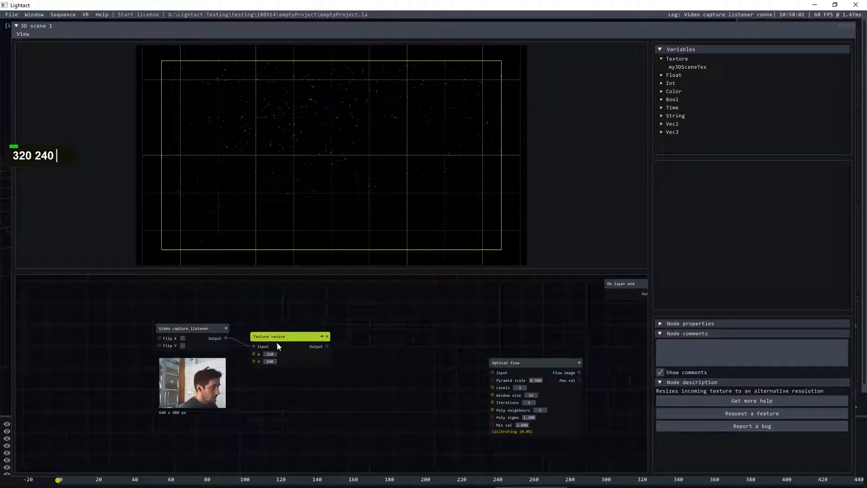
{"action": "left_click", "coordinate": [556, 368]}
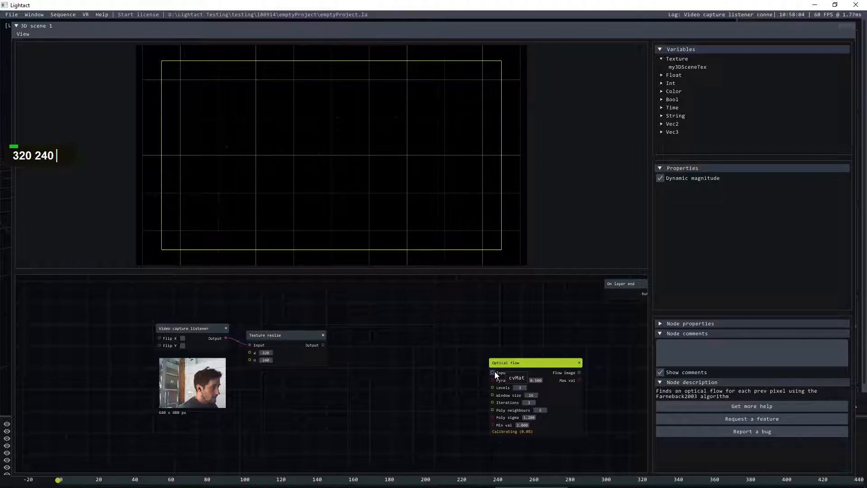
Add a Texture to cvMat node and wire it between the Texture resize output and the Optical flow input
{"action": "right_click", "coordinate": [410, 359]}
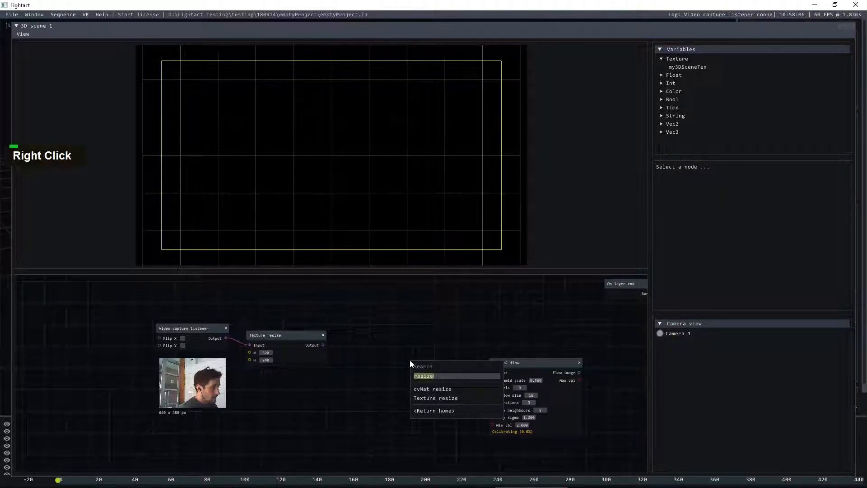
{"action": "type", "text": "texture"}
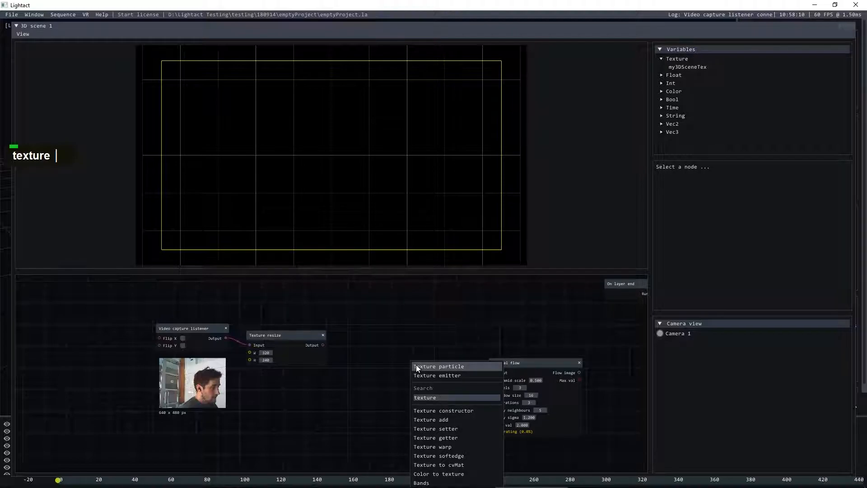
{"action": "left_click", "coordinate": [452, 464]}
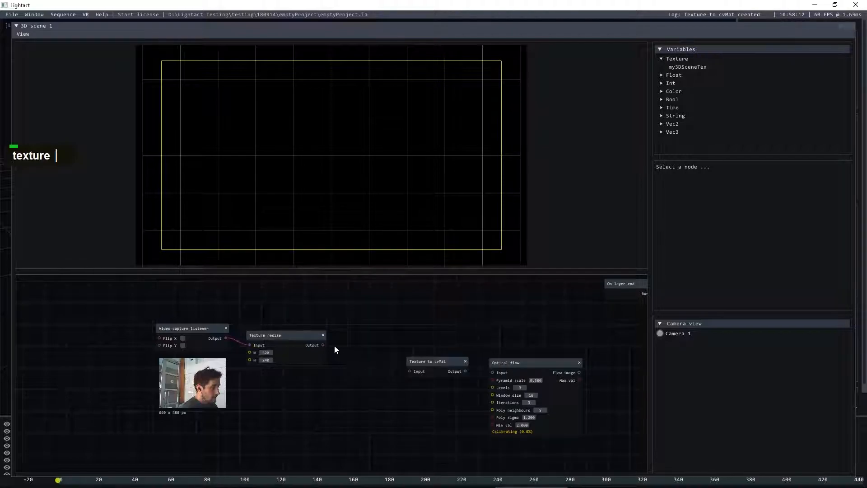
{"action": "left_click_drag", "start_coordinate": [323, 345], "coordinate": [410, 371]}
{"action": "left_click_drag", "start_coordinate": [495, 373], "coordinate": [491, 373]}
Add a cvMat to Texture node and connect the Optical flow node's Flow image output to its input
{"action": "scroll", "coordinate": [369, 343], "scroll_direction": "down", "scroll_amount": 2}
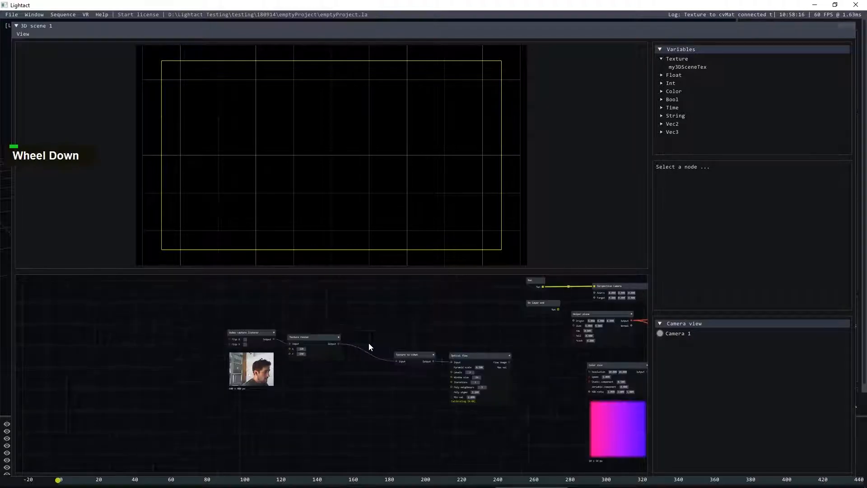
{"action": "right_click", "coordinate": [538, 364]}
{"action": "type", "text": "cvmat"}
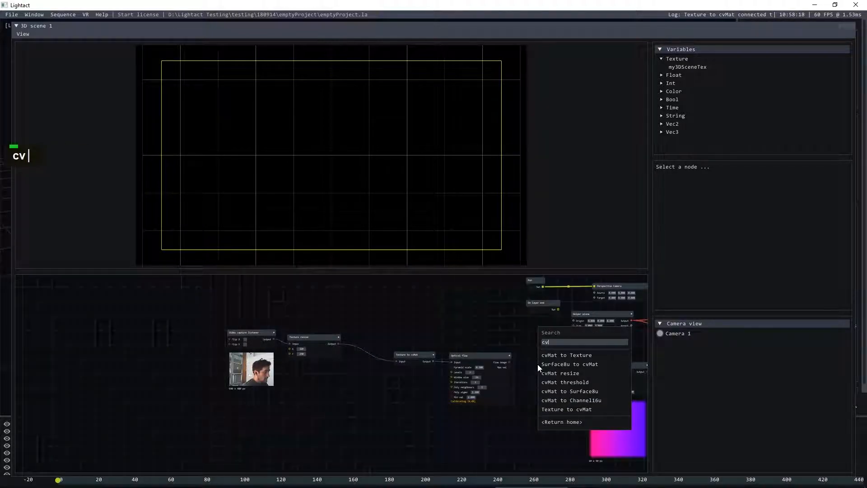
{"action": "left_click", "coordinate": [559, 357]}
{"action": "left_click_drag", "start_coordinate": [511, 361], "coordinate": [535, 370]}
{"action": "scroll", "coordinate": [484, 375], "scroll_direction": "down", "scroll_amount": 2}
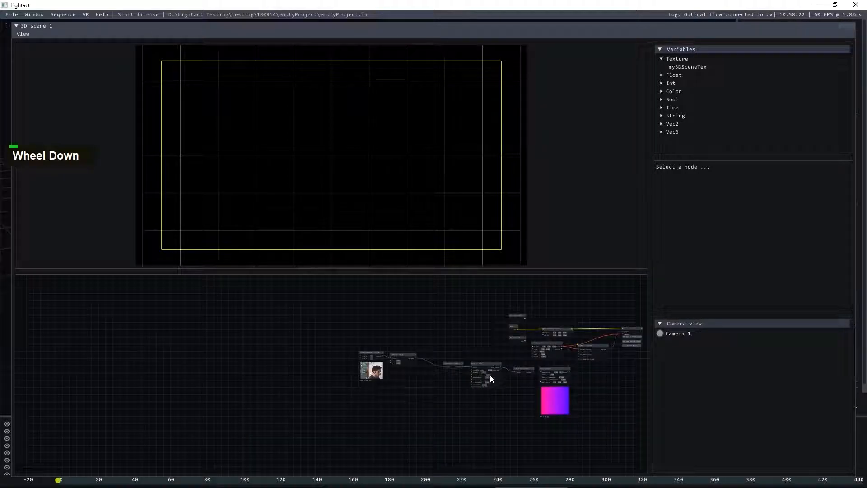
Connect the cvMat to Texture output to the Particle system's Origin texture input
{"action": "scroll", "coordinate": [565, 372], "scroll_direction": "up", "scroll_amount": 4}
{"action": "left_click_drag", "start_coordinate": [467, 370], "coordinate": [606, 310]}
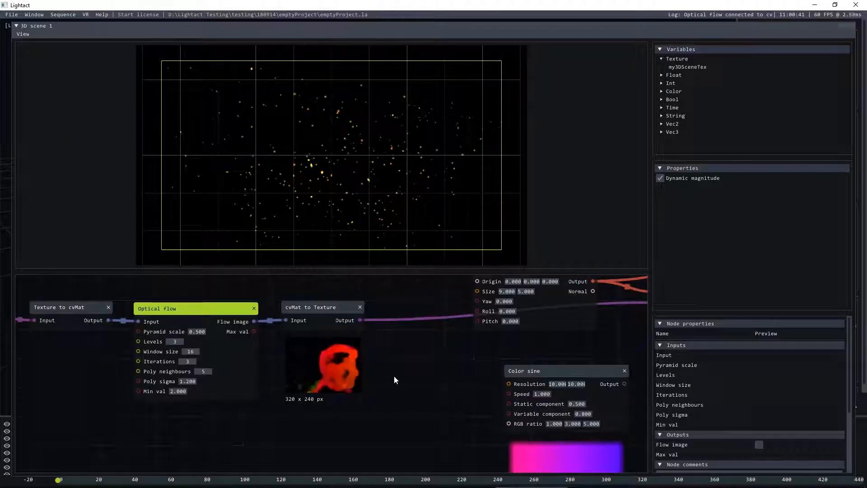
{"action": "left_click", "coordinate": [393, 376]}
{"action": "scroll", "coordinate": [262, 326], "scroll_direction": "down", "scroll_amount": 1}
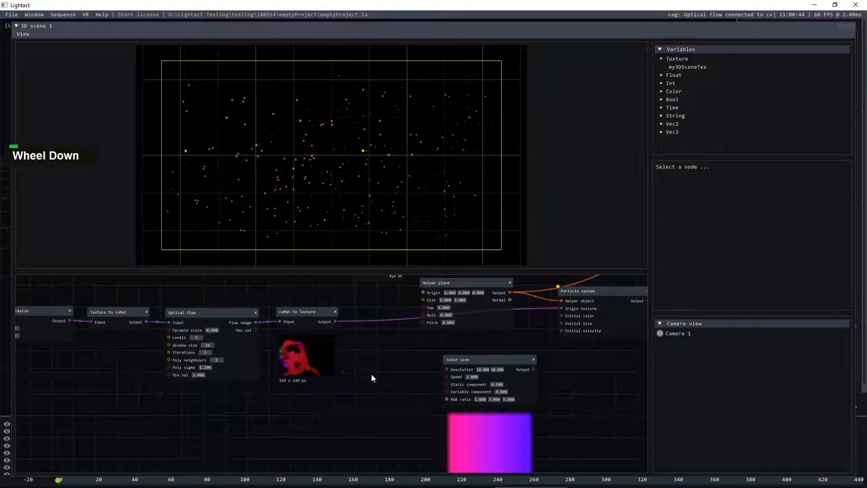
Add a Texture grayscale node in the free space below the cvMat to Texture node
{"action": "scroll", "coordinate": [362, 346], "scroll_direction": "down", "scroll_amount": 1}
{"action": "scroll", "coordinate": [362, 346], "scroll_direction": "up", "scroll_amount": 1}
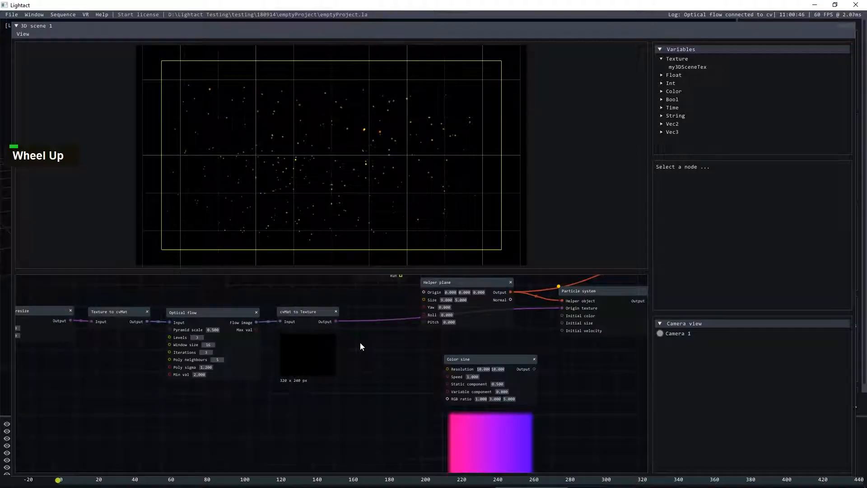
{"action": "scroll", "coordinate": [363, 347], "scroll_direction": "down", "scroll_amount": 1}
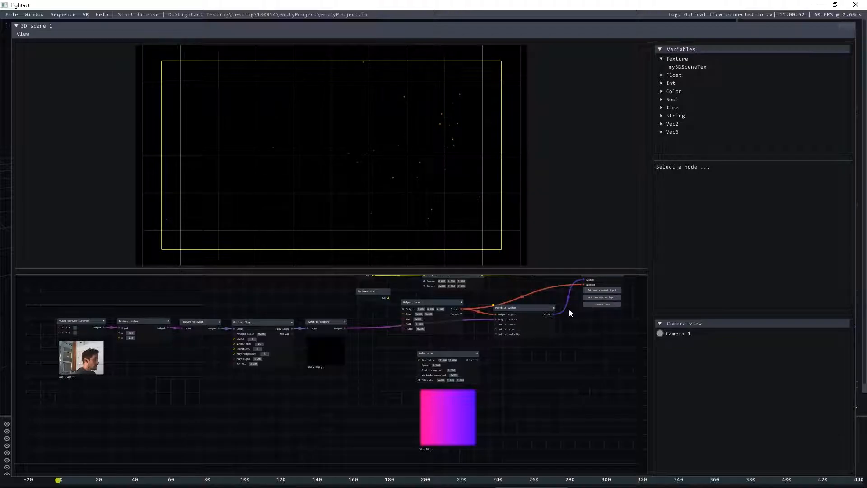
{"action": "left_click", "coordinate": [527, 307]}
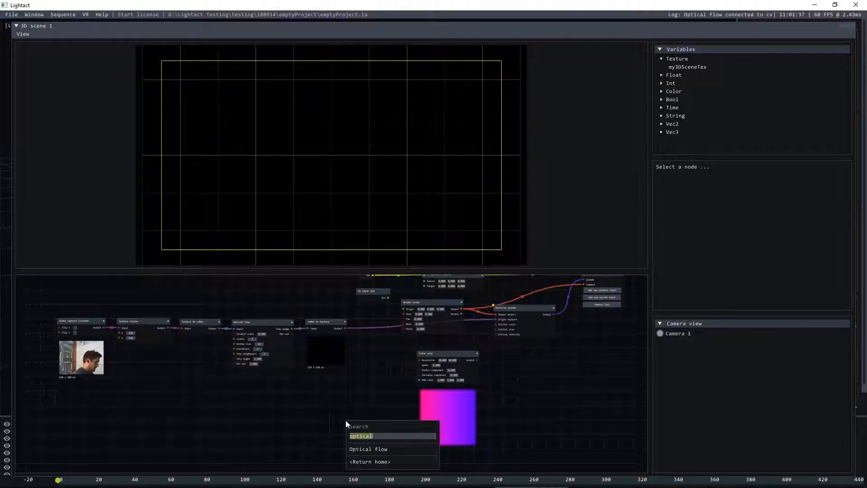
{"action": "type", "text": "grey"}
{"action": "left_click", "coordinate": [384, 449]}
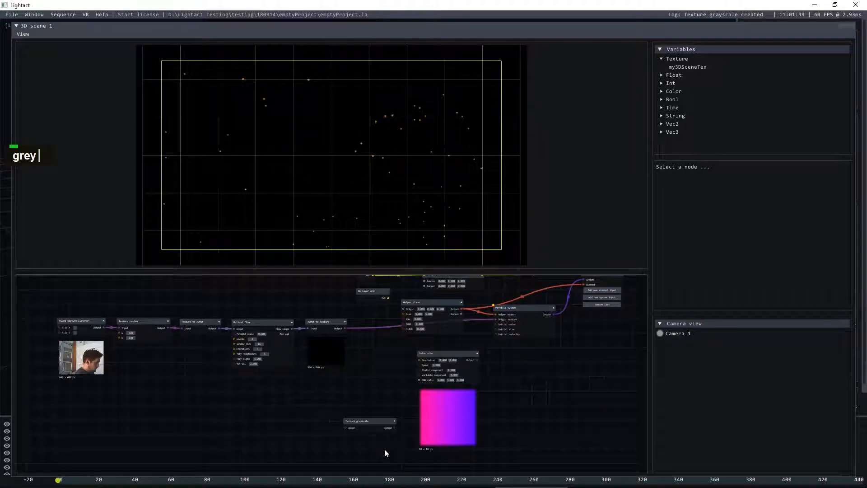
Connect the cvMat to Texture output to the Texture grayscale input and remove the Color sine node
{"action": "left_click_drag", "start_coordinate": [347, 330], "coordinate": [365, 389]}
{"action": "left_click", "coordinate": [360, 421]}
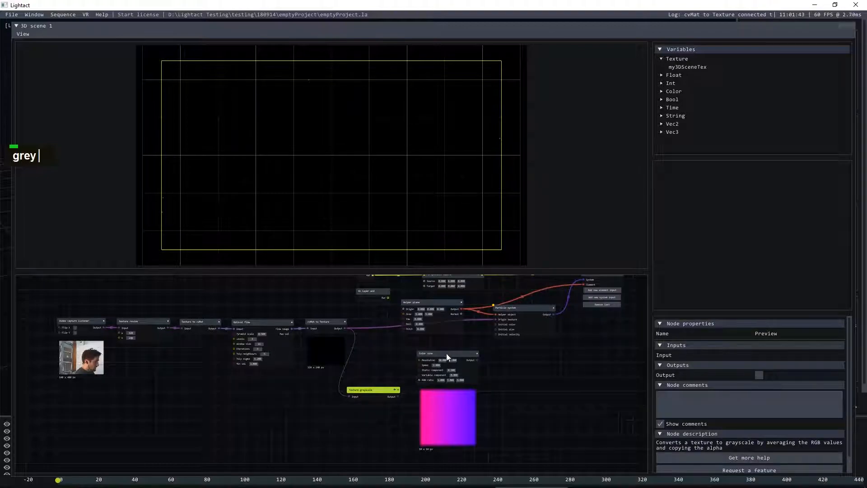
{"action": "left_click", "coordinate": [478, 353]}
{"action": "left_click", "coordinate": [477, 354]}
Add a Texture threshold node beside the Texture grayscale node and connect the grayscale output to its input
{"action": "right_click", "coordinate": [456, 381]}
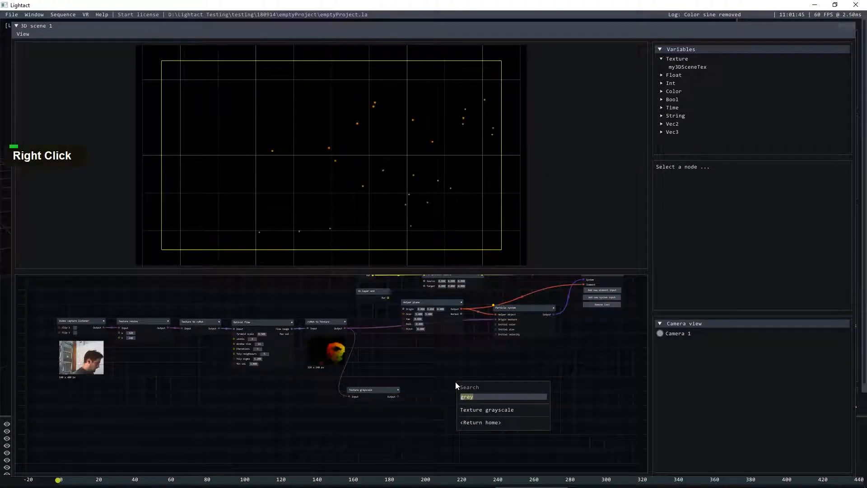
{"action": "type", "text": "ti"}
{"action": "type", "text": "hres"}
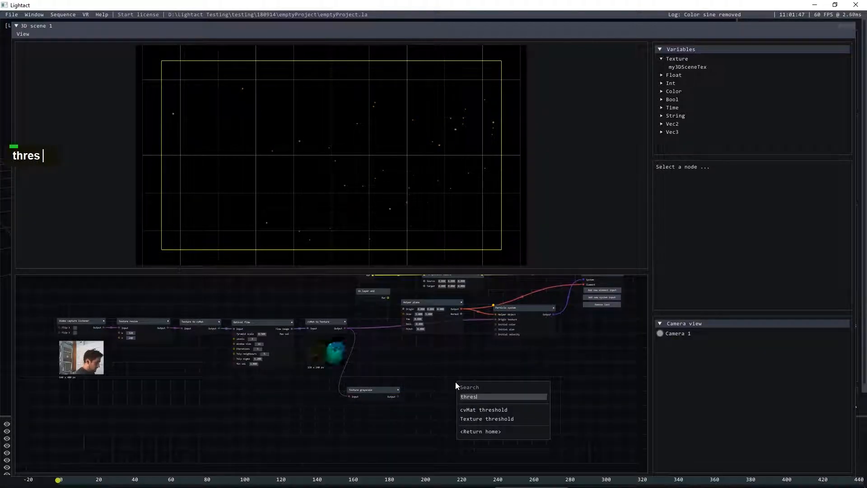
{"action": "left_click", "coordinate": [477, 416]}
{"action": "left_click_drag", "start_coordinate": [398, 396], "coordinate": [457, 389]}
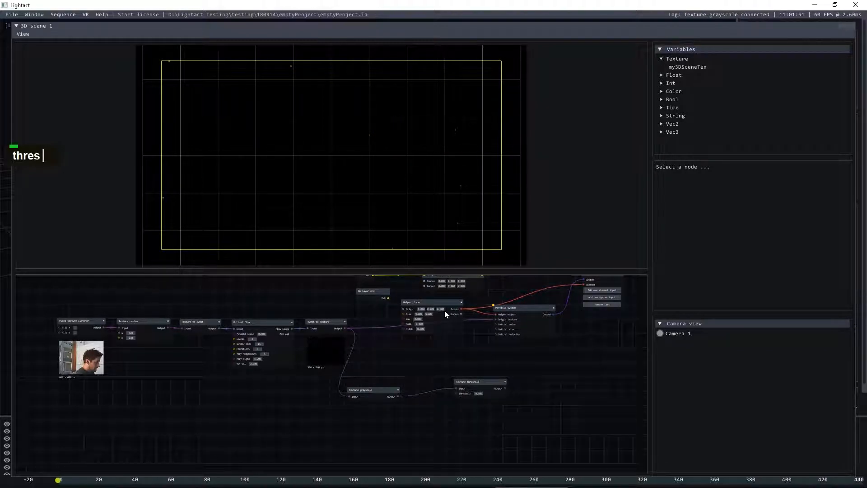
Replace the cvMat to Texture connection on the Particle system's Origin texture input with the Texture threshold output
{"action": "left_click_drag", "start_coordinate": [450, 306], "coordinate": [464, 287]}
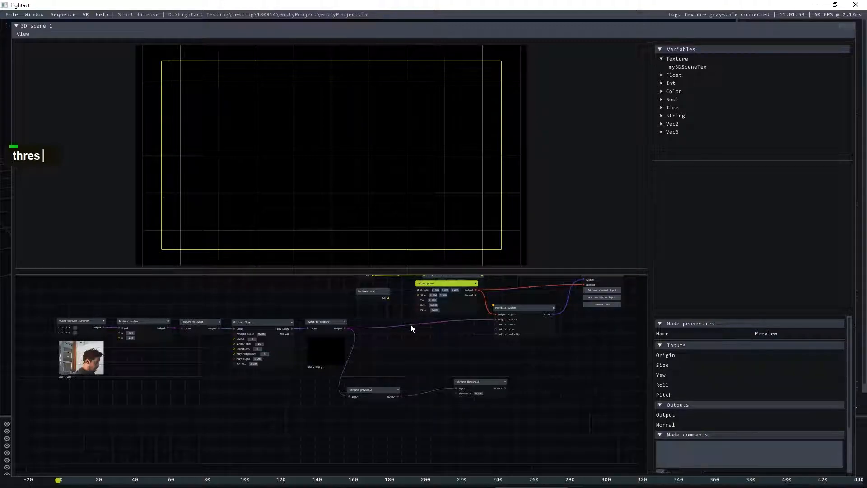
{"action": "left_click", "coordinate": [420, 323]}
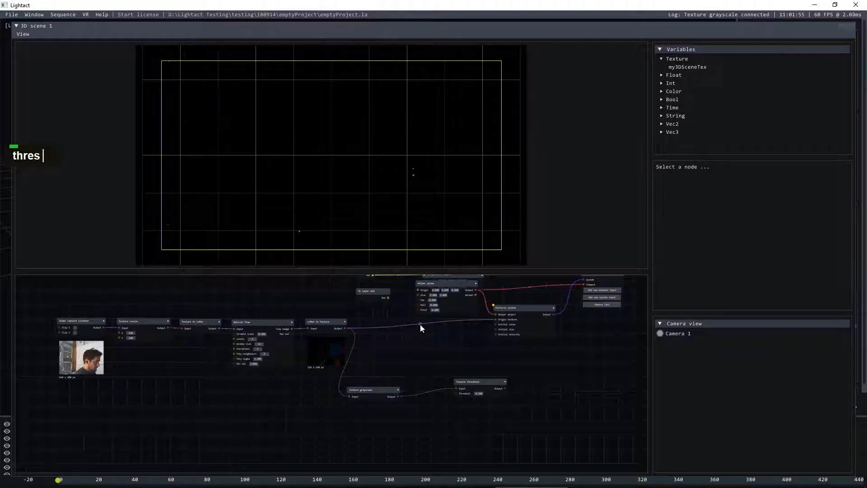
{"action": "key", "text": "Delete"}
{"action": "left_click_drag", "start_coordinate": [505, 390], "coordinate": [497, 321]}
{"action": "left_click_drag", "start_coordinate": [481, 382], "coordinate": [459, 367]}
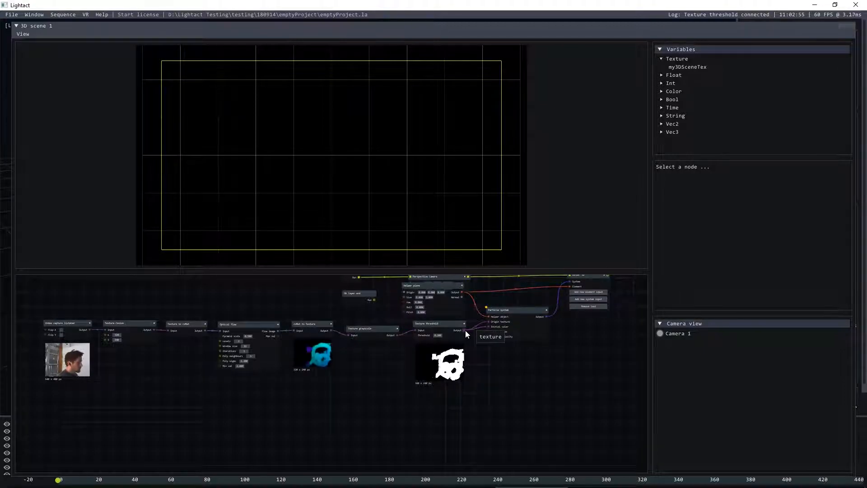
Set the Particle system's particle Lifetime to 2
{"action": "left_click", "coordinate": [515, 311]}
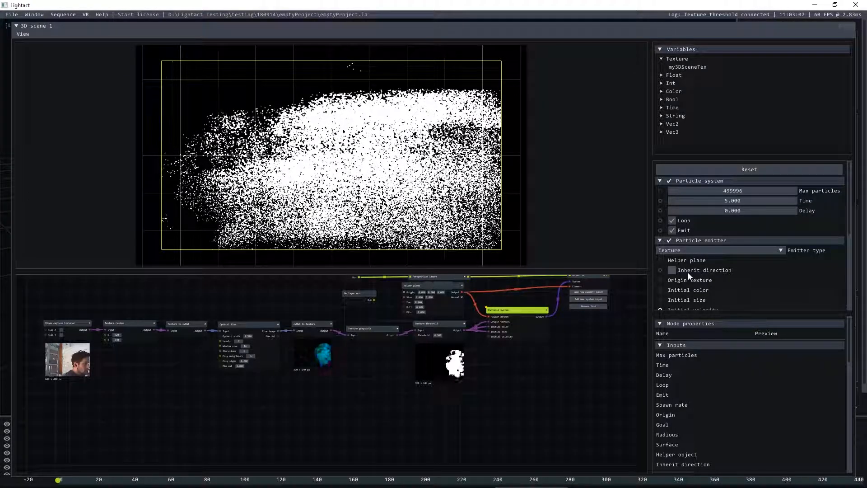
{"action": "scroll", "coordinate": [766, 275], "scroll_direction": "down", "scroll_amount": 3}
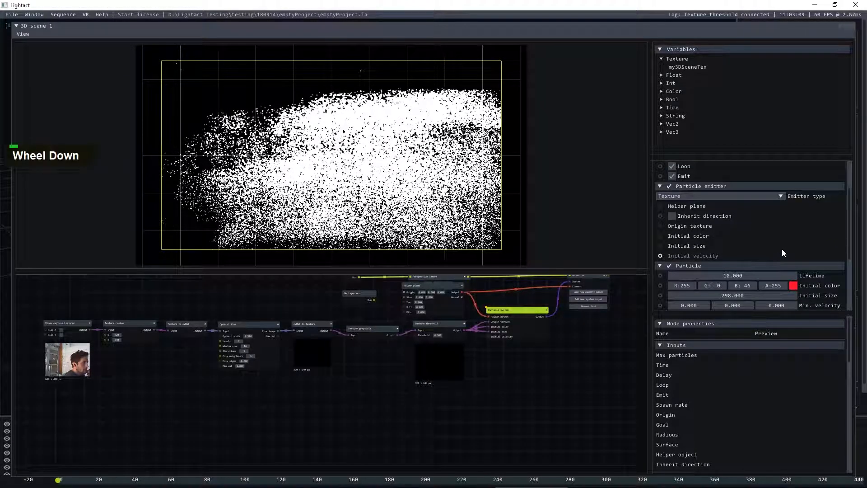
{"action": "double_click", "coordinate": [761, 275]}
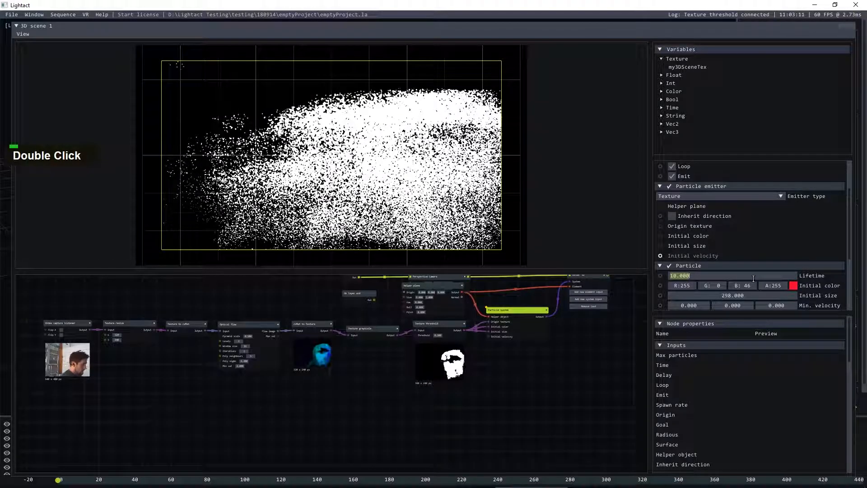
{"action": "type", "text": "2"}
{"action": "left_click", "coordinate": [561, 394]}
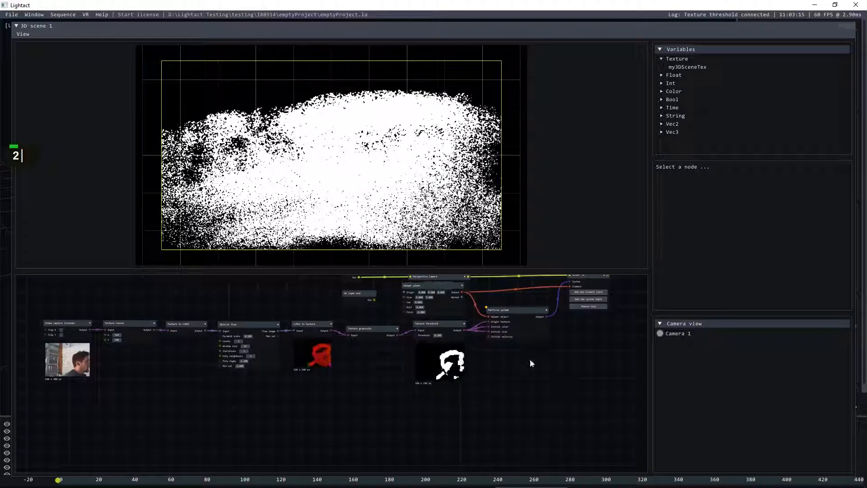
Shift the Particle system node slightly and delete the connection from Texture threshold to its Initial color input
{"action": "left_click_drag", "start_coordinate": [509, 310], "coordinate": [522, 318]}
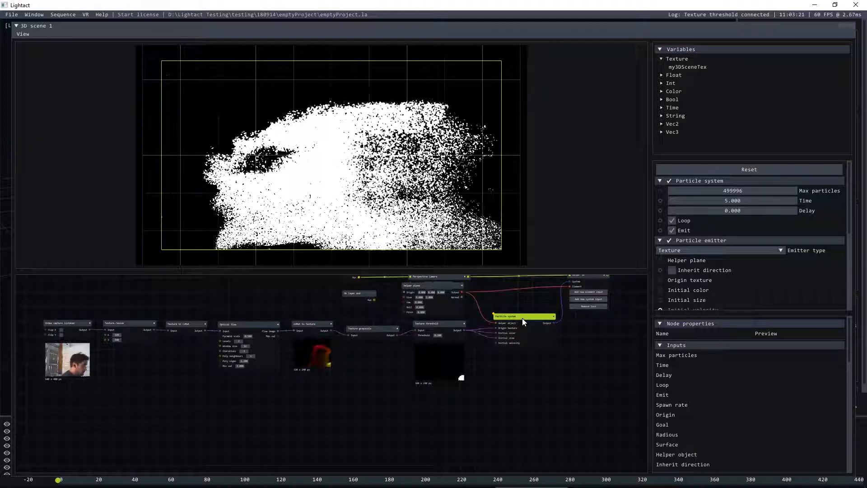
{"action": "scroll", "coordinate": [541, 382], "scroll_direction": "up", "scroll_amount": 1}
{"action": "scroll", "coordinate": [533, 365], "scroll_direction": "down", "scroll_amount": 2}
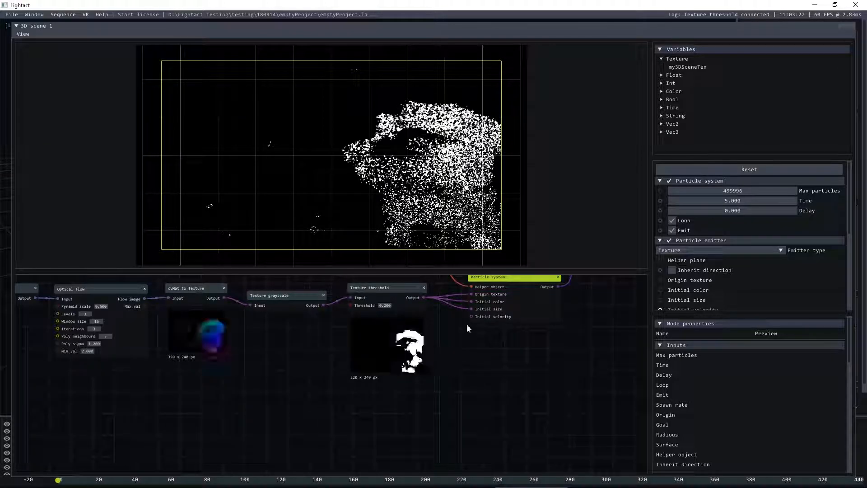
{"action": "left_click", "coordinate": [447, 301]}
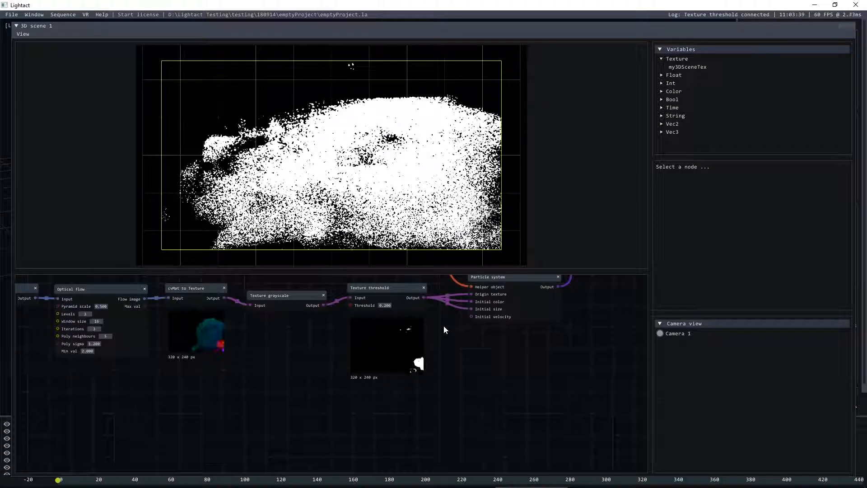
{"action": "left_click", "coordinate": [448, 299]}
{"action": "key", "text": "Delete"}
Connect the Texture resize output to the Particle system's Initial color input
{"action": "scroll", "coordinate": [462, 341], "scroll_direction": "down", "scroll_amount": 3}
{"action": "scroll", "coordinate": [359, 342], "scroll_direction": "up", "scroll_amount": 1}
{"action": "scroll", "coordinate": [360, 341], "scroll_direction": "up", "scroll_amount": 4}
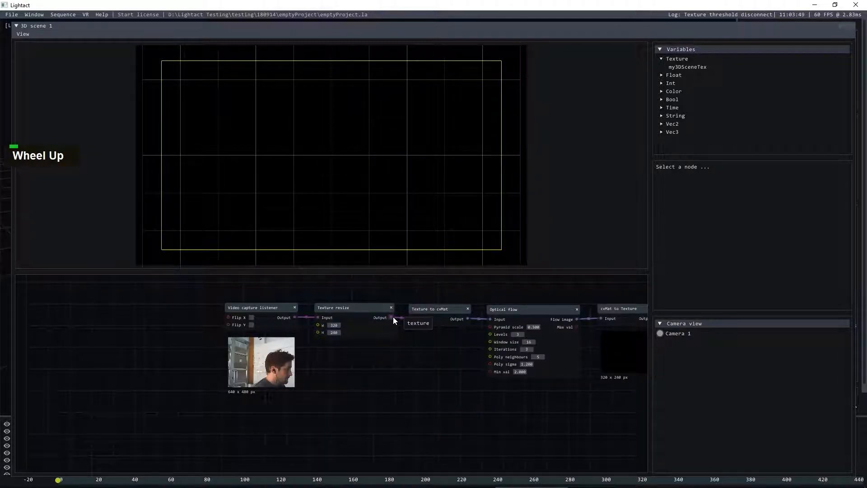
{"action": "scroll", "coordinate": [380, 366], "scroll_direction": "down", "scroll_amount": 3}
{"action": "scroll", "coordinate": [585, 396], "scroll_direction": "down", "scroll_amount": 1}
{"action": "left_click_drag", "start_coordinate": [586, 394], "coordinate": [554, 322]}
{"action": "scroll", "coordinate": [586, 394], "scroll_direction": "up", "scroll_amount": 4}
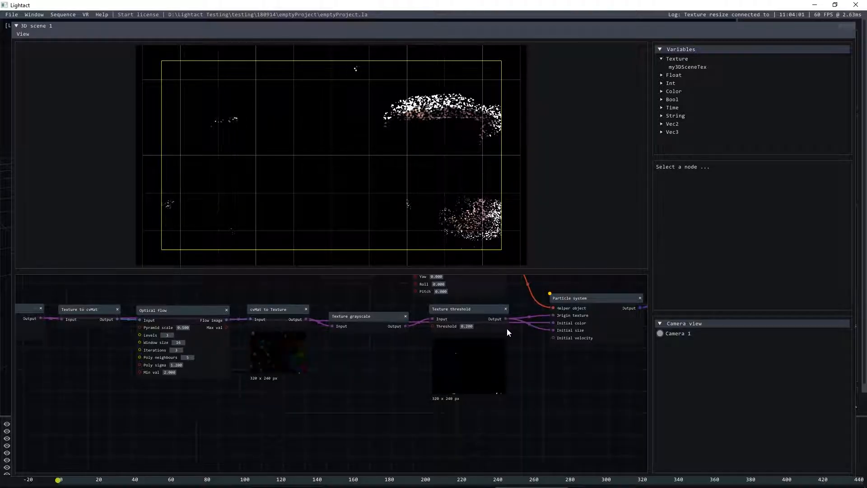
Move the cvMat to Texture node lower and connect its output to the Particle system's Initial velocity input
{"action": "scroll", "coordinate": [507, 328], "scroll_direction": "down", "scroll_amount": 2}
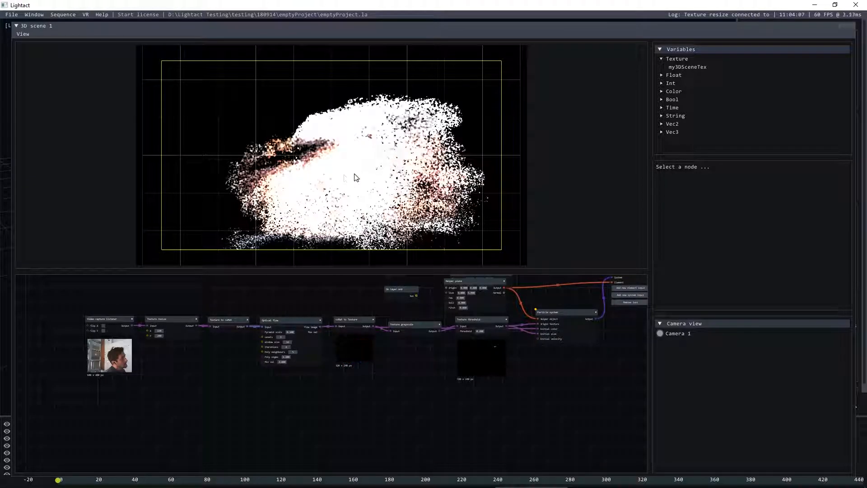
{"action": "scroll", "coordinate": [548, 345], "scroll_direction": "up", "scroll_amount": 2}
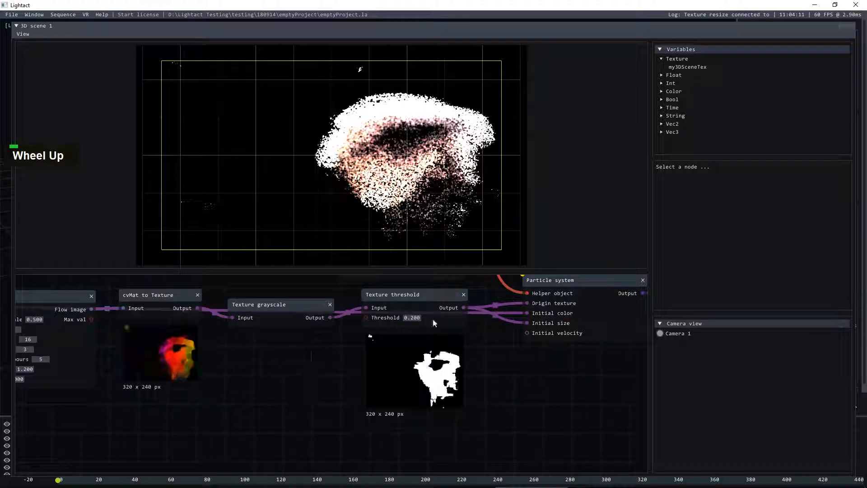
{"action": "scroll", "coordinate": [565, 351], "scroll_direction": "down", "scroll_amount": 2}
{"action": "left_click", "coordinate": [579, 298]}
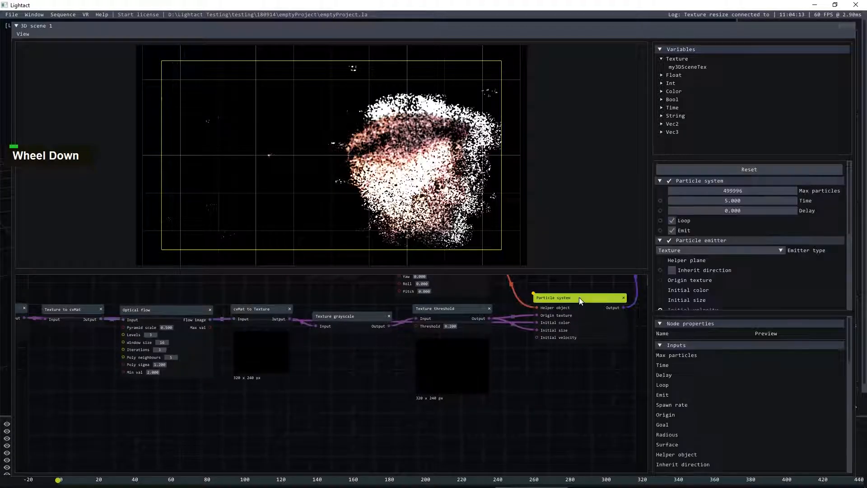
{"action": "scroll", "coordinate": [723, 285], "scroll_direction": "down", "scroll_amount": 2}
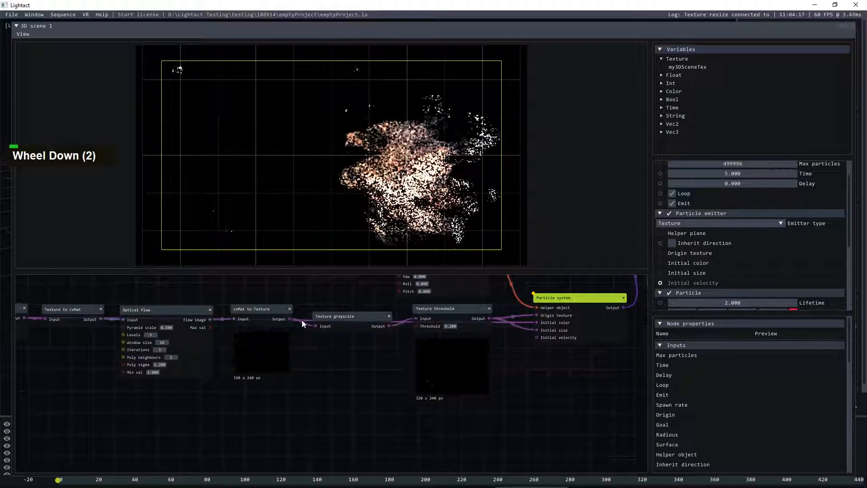
{"action": "left_click_drag", "start_coordinate": [274, 307], "coordinate": [276, 337]}
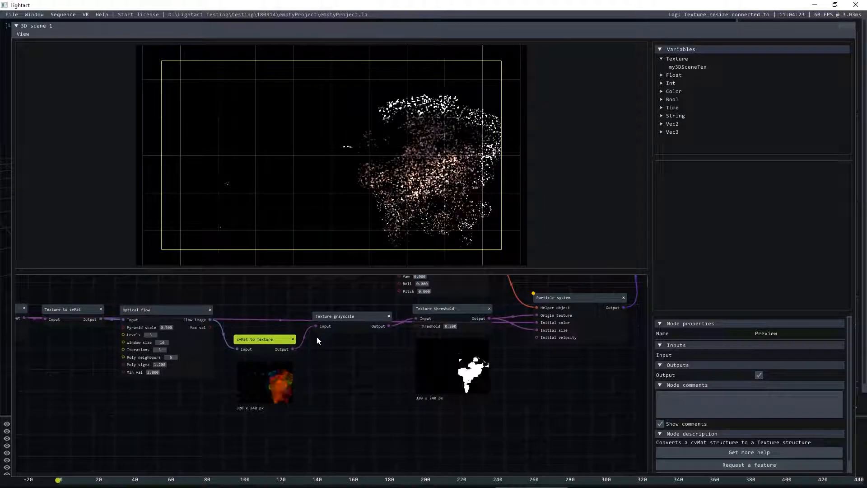
{"action": "left_click_drag", "start_coordinate": [293, 348], "coordinate": [536, 337]}
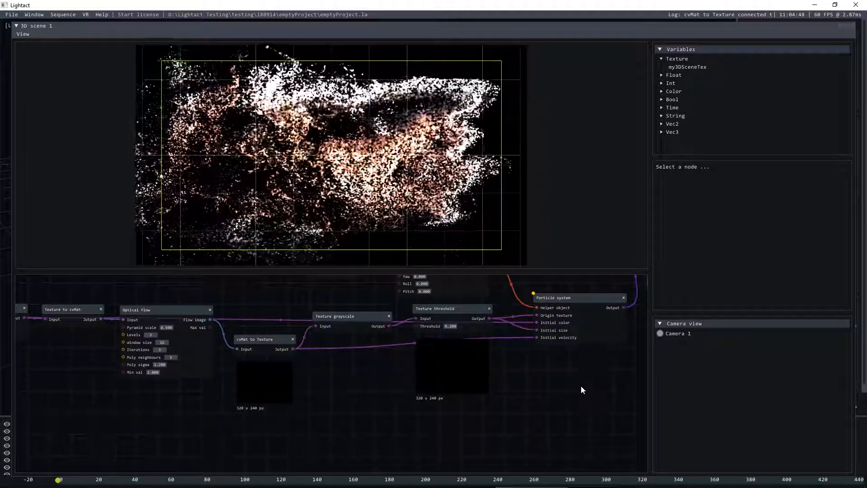
Increase the Particle system's Initial size value to 485
{"action": "left_click", "coordinate": [453, 307]}
{"action": "left_click", "coordinate": [548, 298]}
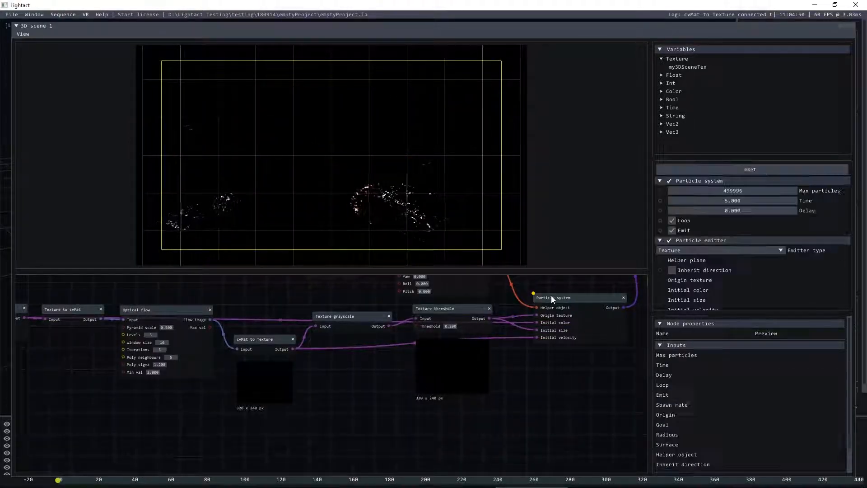
{"action": "scroll", "coordinate": [724, 275], "scroll_direction": "down", "scroll_amount": 3}
{"action": "scroll", "coordinate": [709, 266], "scroll_direction": "down", "scroll_amount": 3}
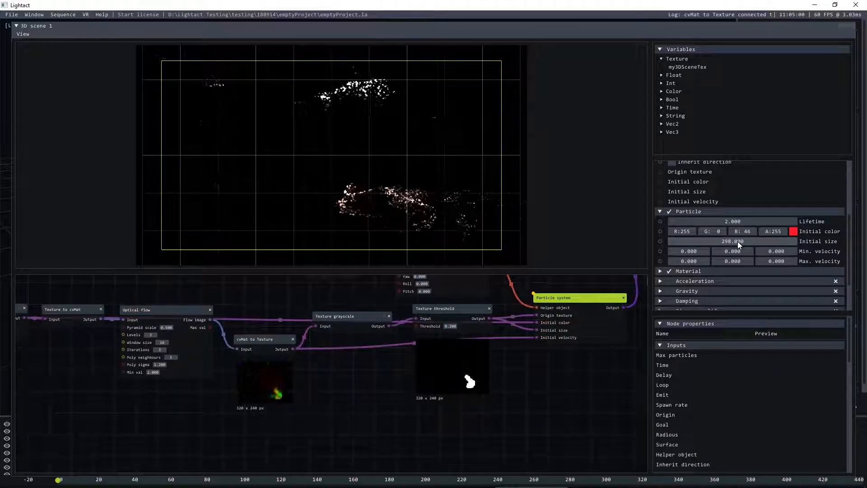
{"action": "left_click_drag", "start_coordinate": [740, 242], "coordinate": [822, 240]}
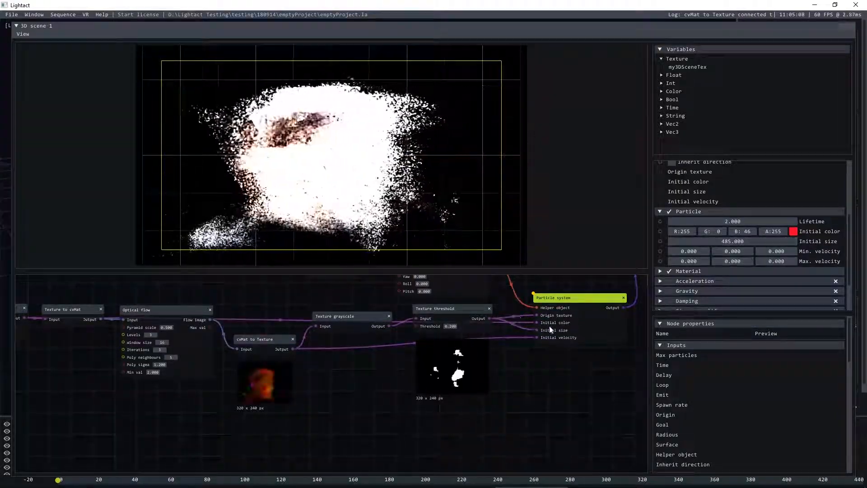
Replace the Texture threshold connection on the Particle system's Initial size input with the Texture resize output
{"action": "left_click", "coordinate": [517, 328]}
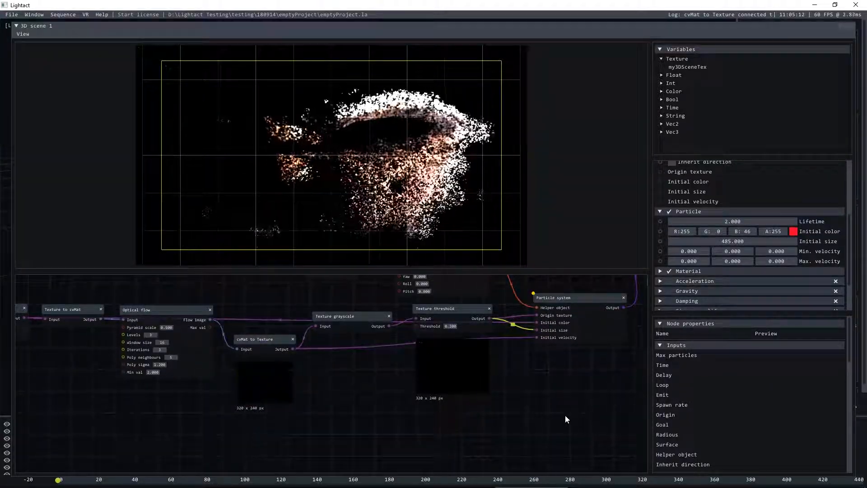
{"action": "key", "text": "Delete"}
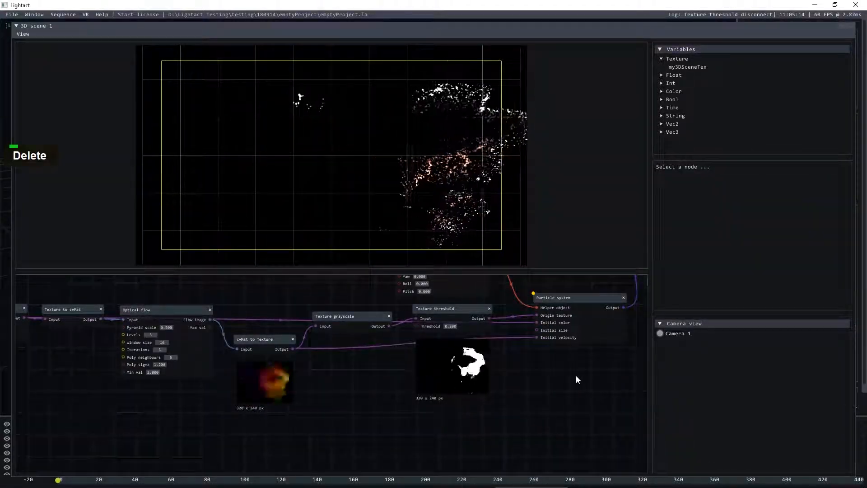
{"action": "scroll", "coordinate": [535, 365], "scroll_direction": "down", "scroll_amount": 2}
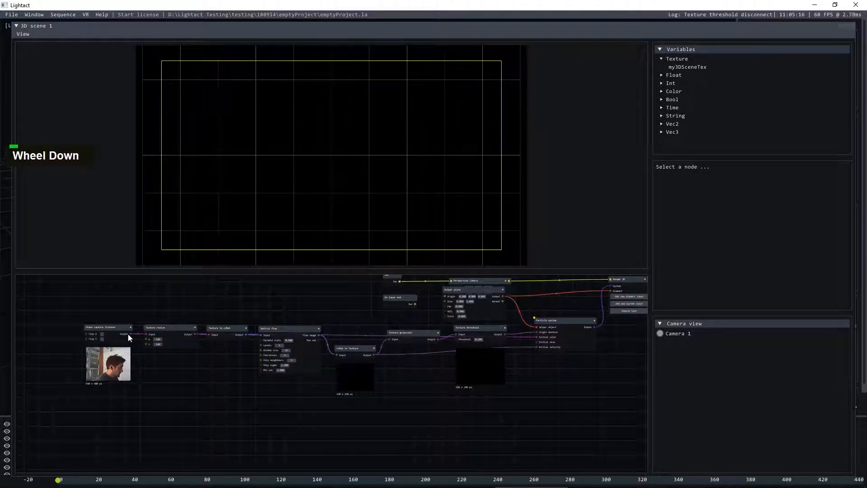
{"action": "left_click_drag", "start_coordinate": [195, 334], "coordinate": [536, 342]}
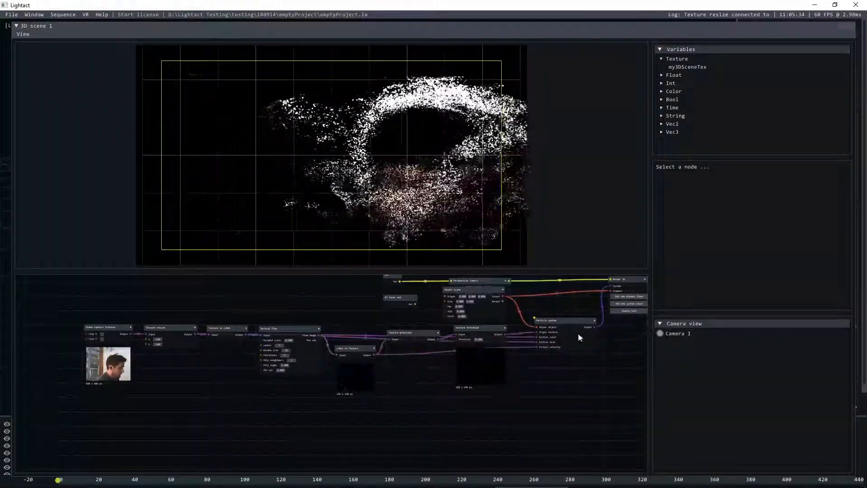
Rearrange the Texture threshold and grayscale nodes, and feed Initial size from the Texture threshold output instead of Texture resize
{"action": "scroll", "coordinate": [524, 342], "scroll_direction": "up", "scroll_amount": 2}
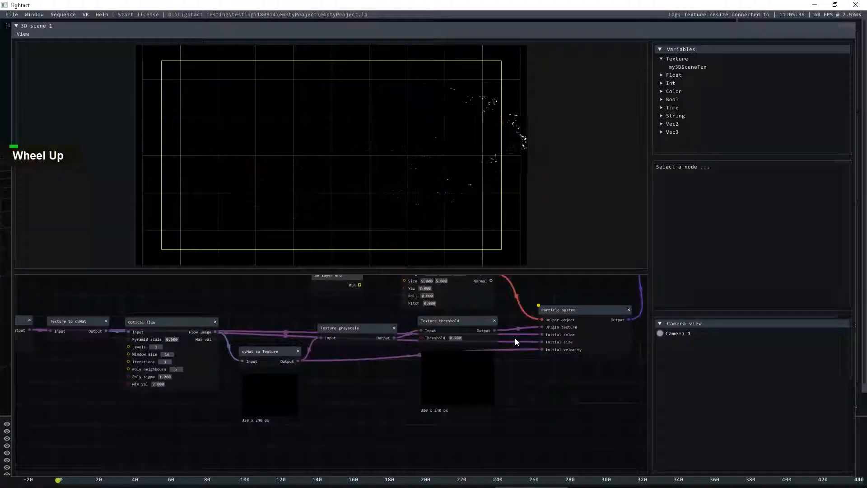
{"action": "left_click_drag", "start_coordinate": [468, 321], "coordinate": [498, 337]}
{"action": "left_click_drag", "start_coordinate": [372, 333], "coordinate": [365, 305]}
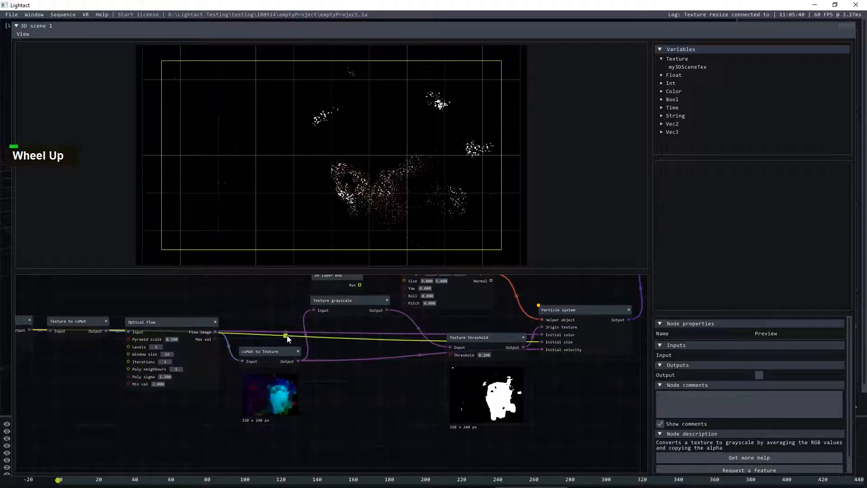
{"action": "key", "text": "Delete"}
{"action": "left_click_drag", "start_coordinate": [501, 337], "coordinate": [543, 342]}
Enable the Color over life module of the Particle system
{"action": "left_click", "coordinate": [558, 330]}
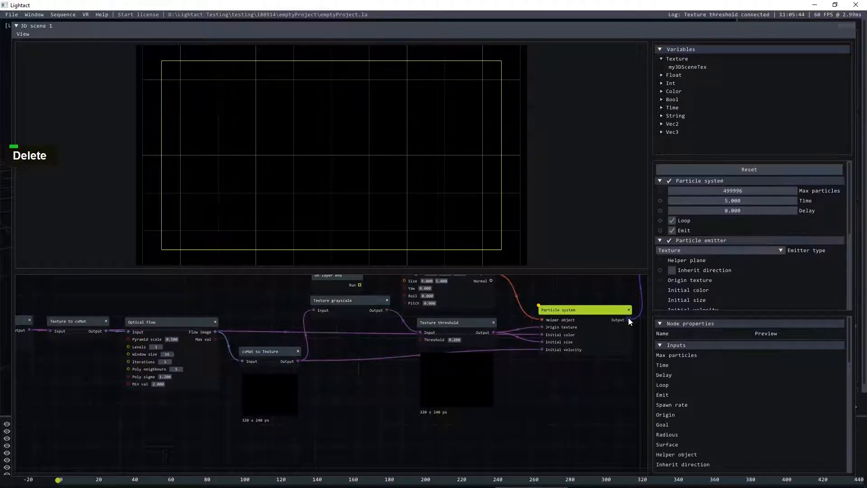
{"action": "scroll", "coordinate": [752, 255], "scroll_direction": "down", "scroll_amount": 3}
{"action": "scroll", "coordinate": [752, 253], "scroll_direction": "down", "scroll_amount": 3}
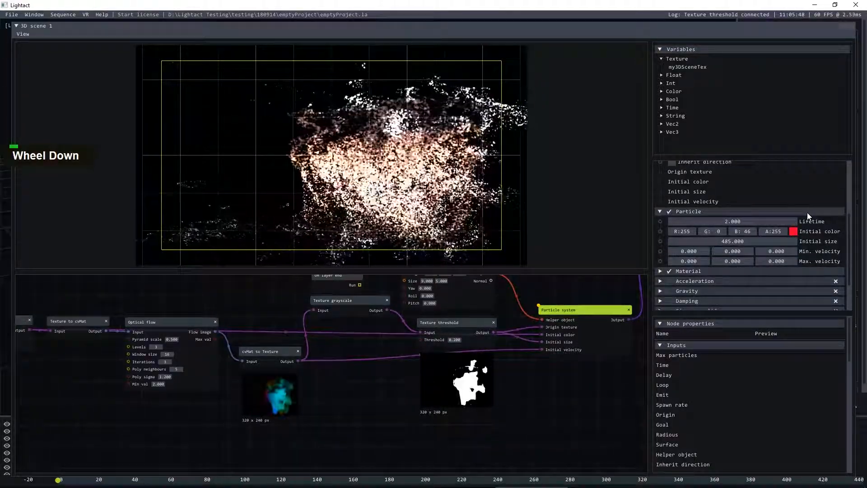
{"action": "scroll", "coordinate": [801, 239], "scroll_direction": "down", "scroll_amount": 3}
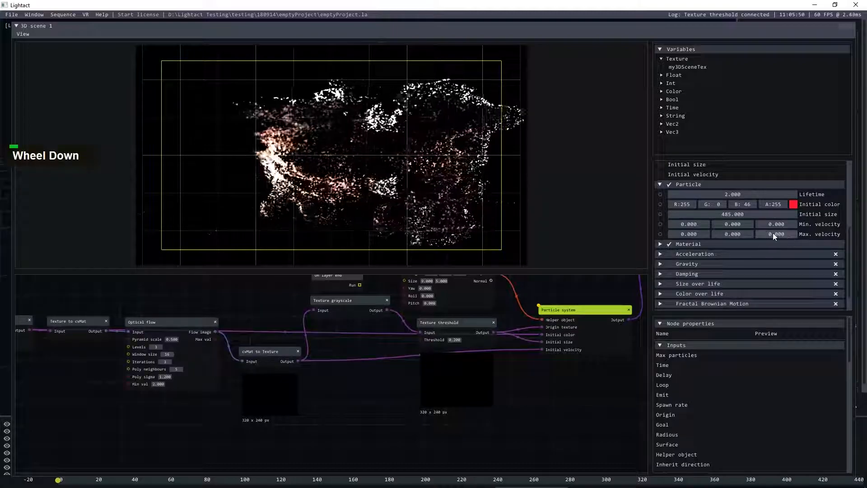
{"action": "left_click", "coordinate": [669, 273]}
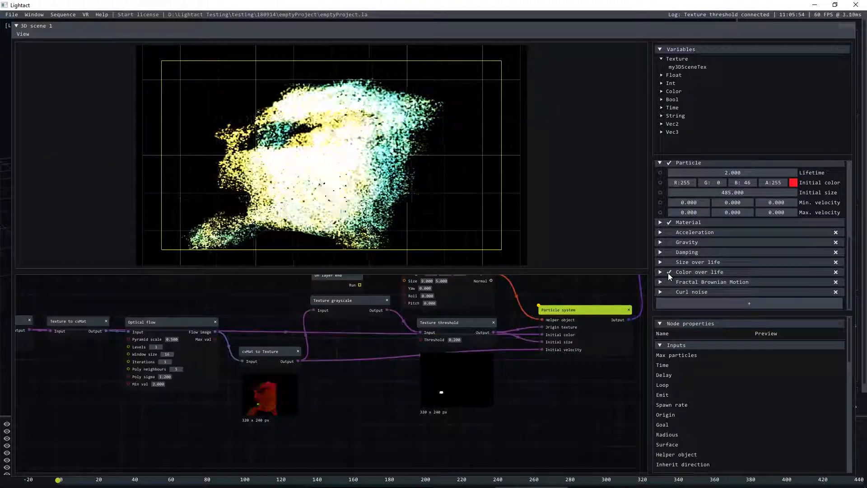
Expand the Particle system's Color over life module to view its channels and disable the module
{"action": "left_click", "coordinate": [660, 272]}
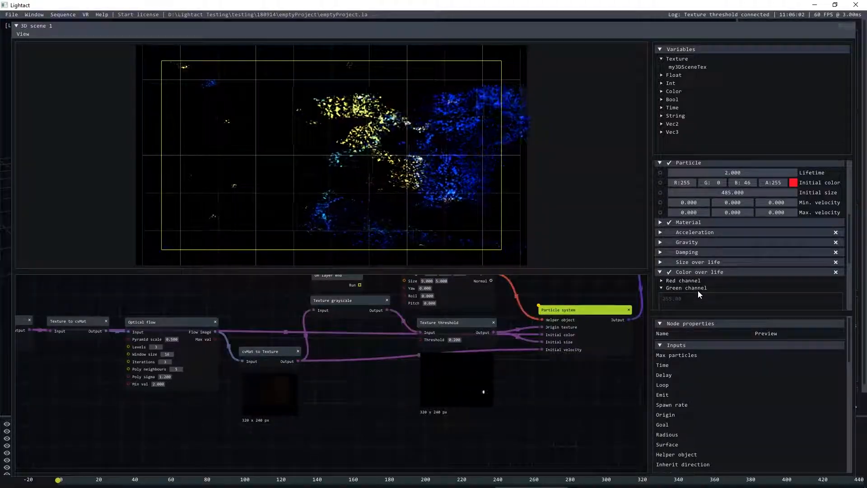
{"action": "left_click", "coordinate": [669, 271]}
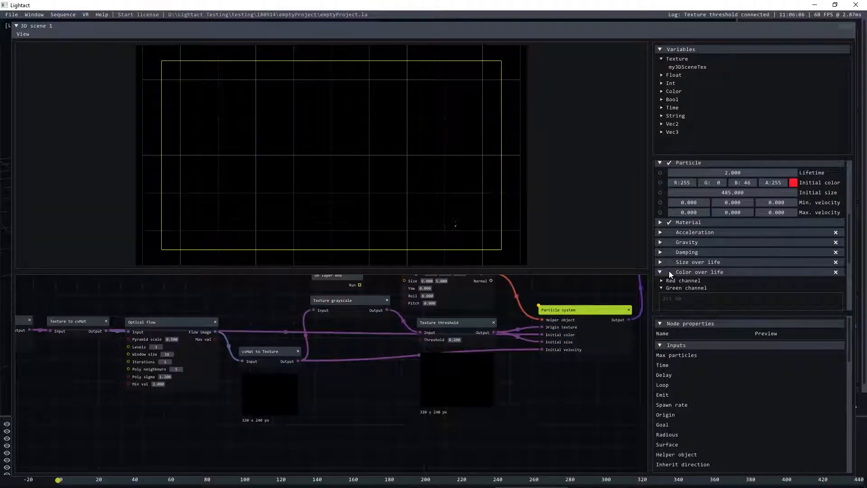
{"action": "left_click", "coordinate": [574, 388]}
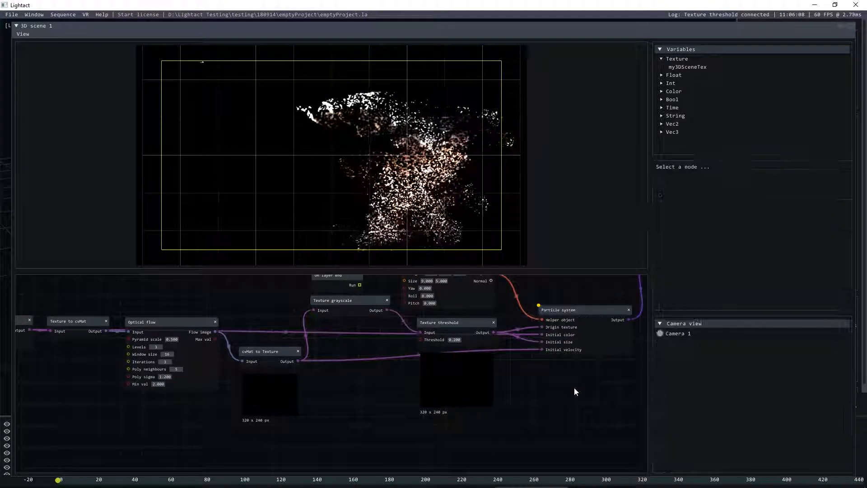
Set the Particle system's Max particles to 800005 and reset the system
{"action": "left_click", "coordinate": [577, 311]}
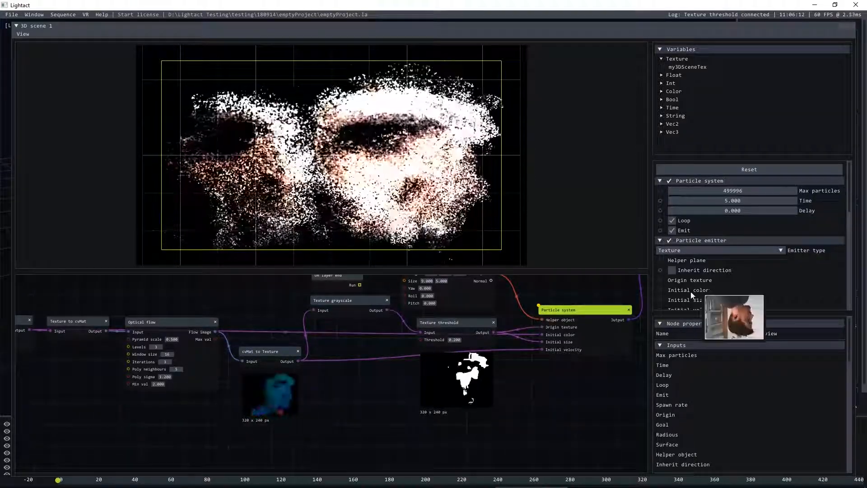
{"action": "scroll", "coordinate": [756, 262], "scroll_direction": "up", "scroll_amount": 2}
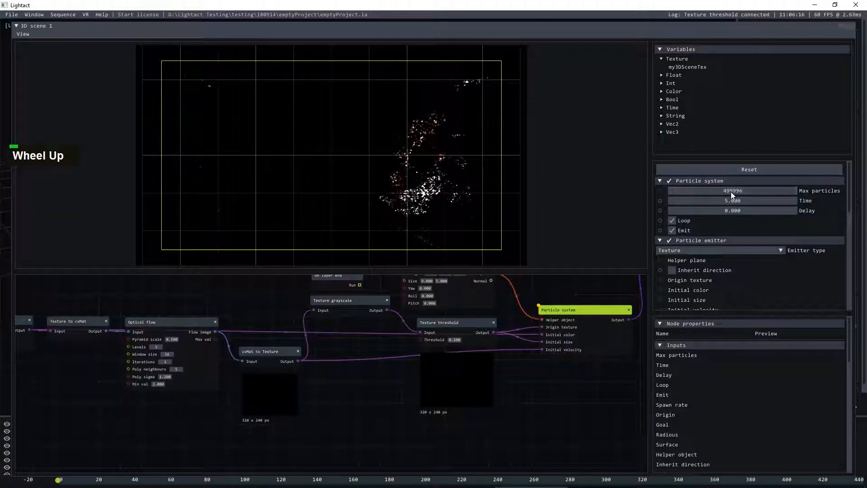
{"action": "double_click", "coordinate": [731, 192]}
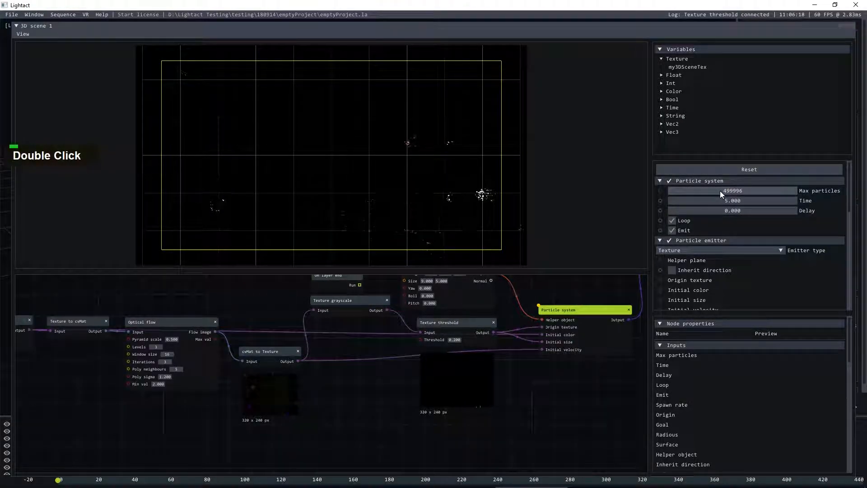
{"action": "double_click", "coordinate": [728, 191]}
{"action": "left_click", "coordinate": [671, 191]}
{"action": "key", "text": "Delete"}
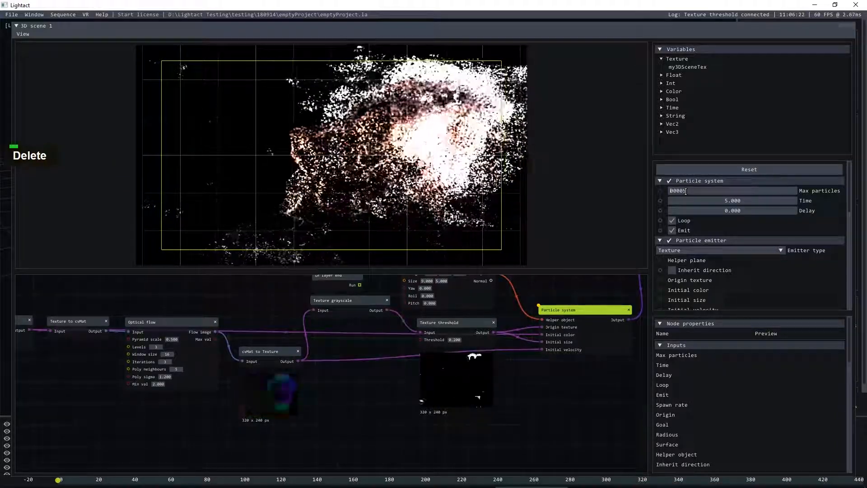
{"action": "type", "text": "8"}
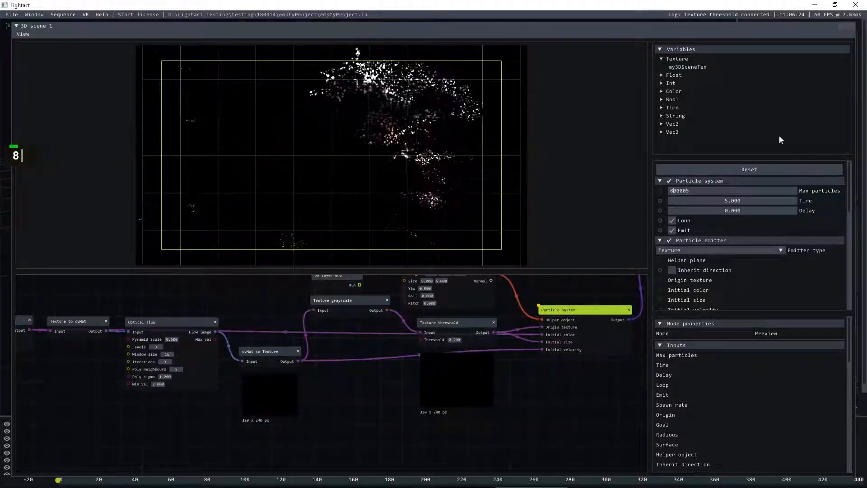
{"action": "left_click", "coordinate": [758, 170]}
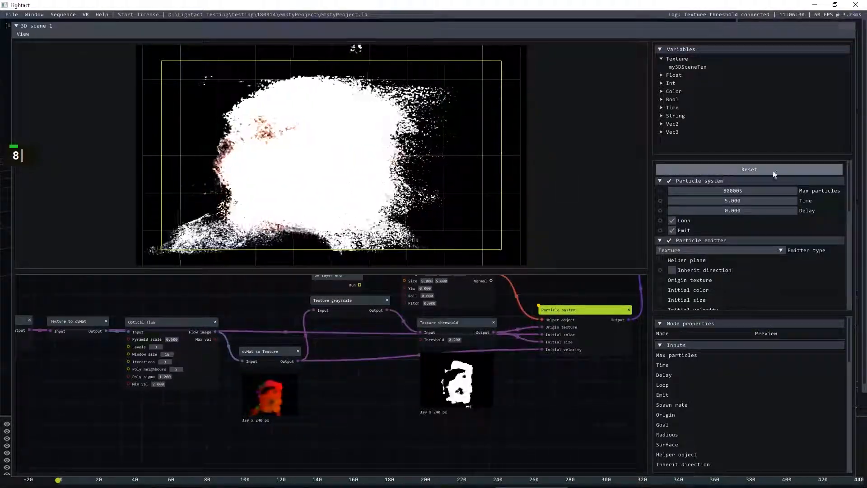
{"action": "left_click", "coordinate": [572, 434]}
Move the Texture threshold node slightly up and right to free the connection feeding the Particle system's Initial velocity
{"action": "scroll", "coordinate": [509, 387], "scroll_direction": "up", "scroll_amount": 2}
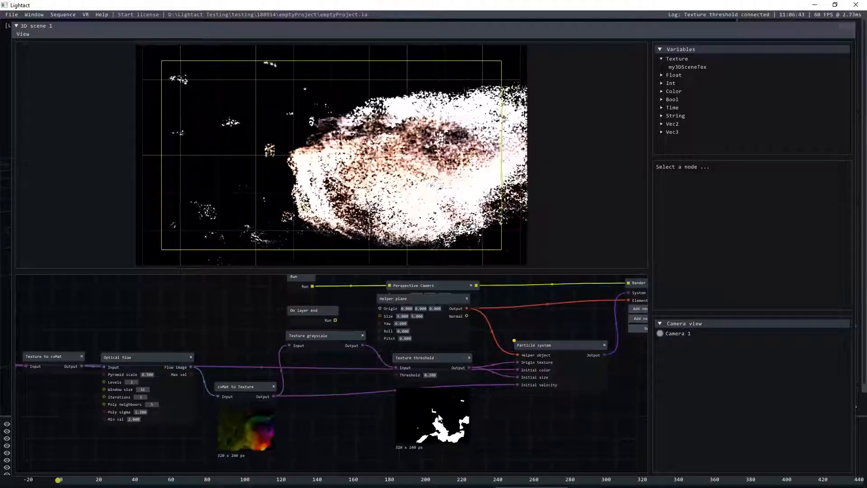
{"action": "left_click", "coordinate": [543, 361]}
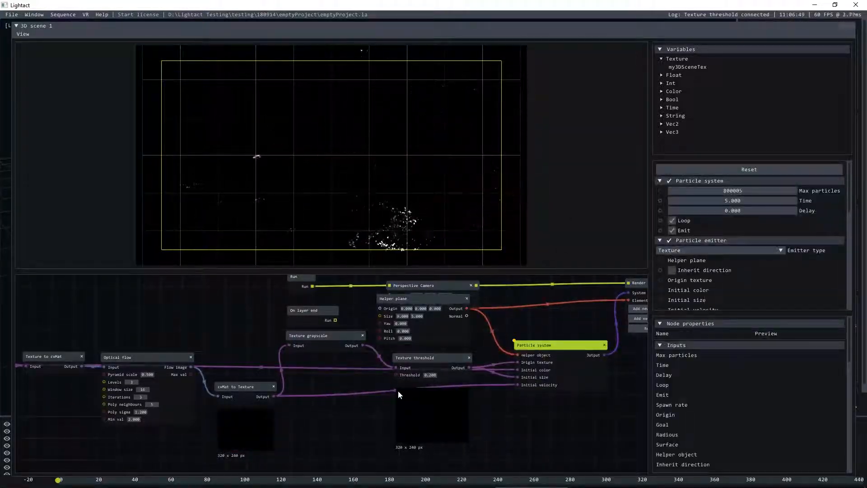
{"action": "left_click", "coordinate": [395, 391]}
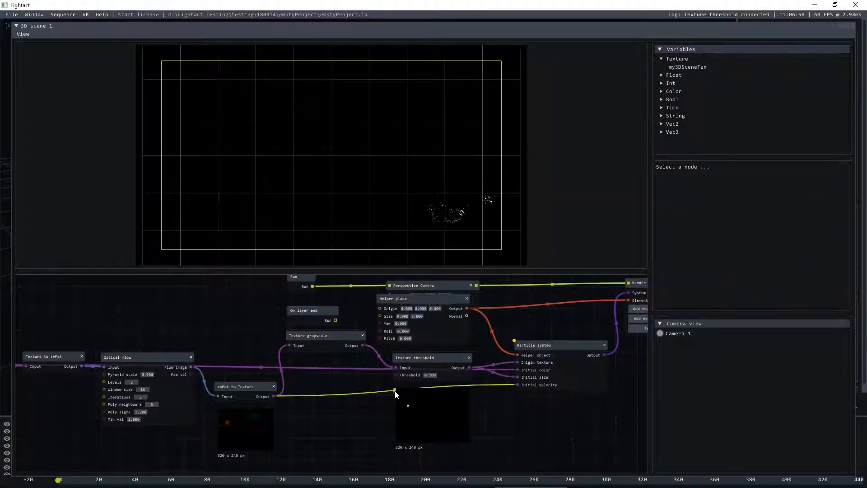
{"action": "left_click_drag", "start_coordinate": [394, 391], "coordinate": [374, 400]}
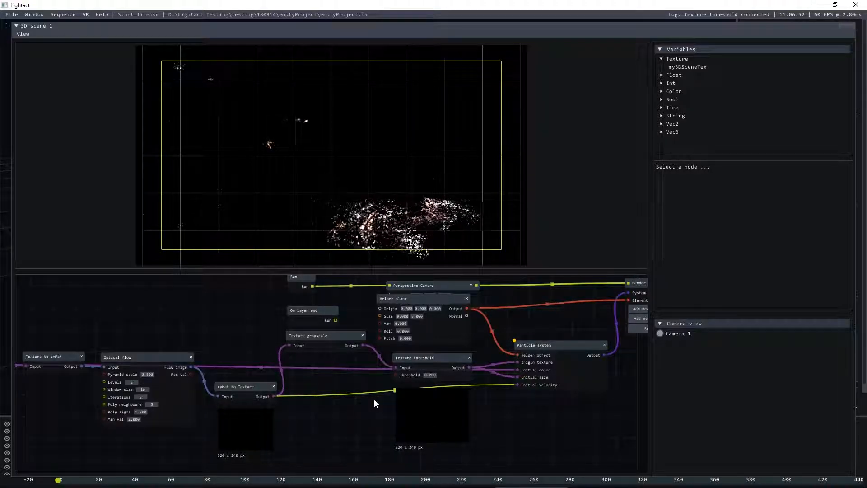
{"action": "left_click_drag", "start_coordinate": [419, 360], "coordinate": [442, 353]}
{"action": "left_click", "coordinate": [383, 405]}
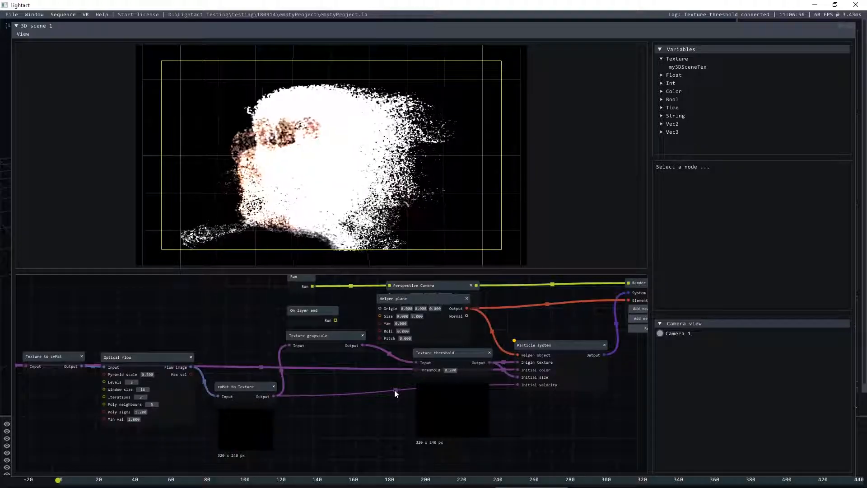
Add a Texture cont/sat/brig node and route the cvMat to Texture output through it into the Particle system's Initial velocity
{"action": "right_click", "coordinate": [378, 421]}
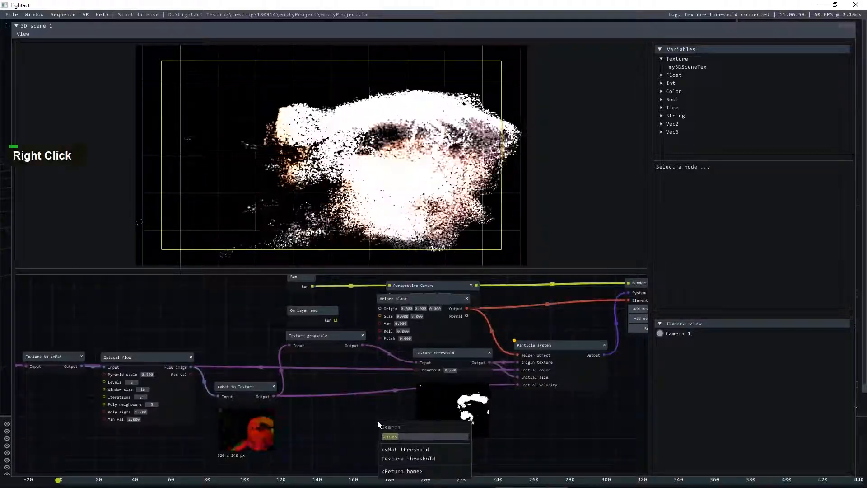
{"action": "type", "text": "sat"}
{"action": "left_click", "coordinate": [395, 449]}
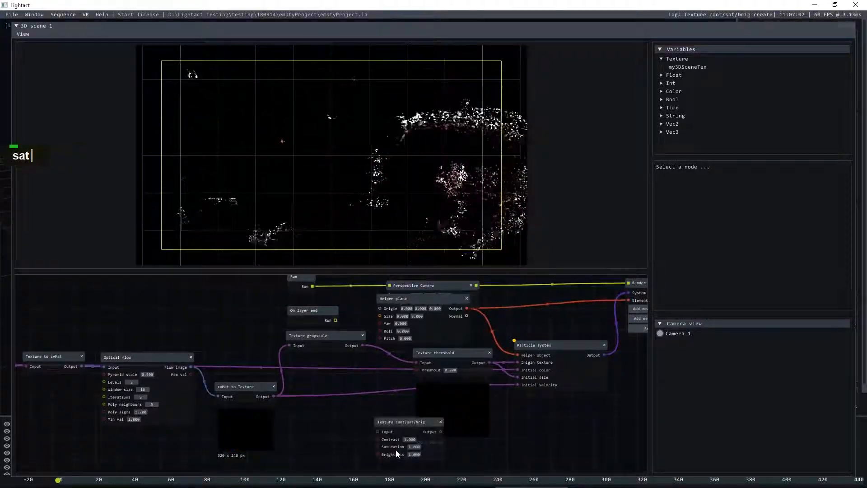
{"action": "left_click", "coordinate": [394, 391]}
{"action": "key", "text": "Delete"}
{"action": "left_click_drag", "start_coordinate": [273, 397], "coordinate": [517, 385]}
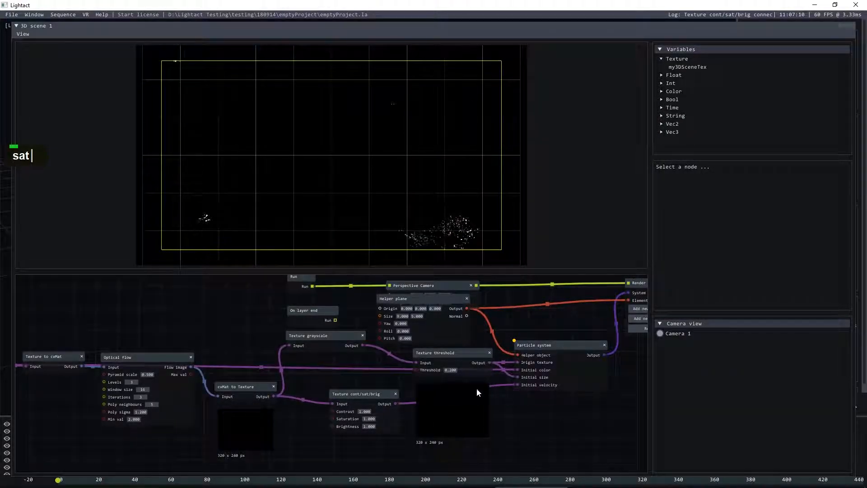
Turn on the output preview of the Texture cont/sat/brig node and move the node up so the preview fits
{"action": "left_click", "coordinate": [368, 395]}
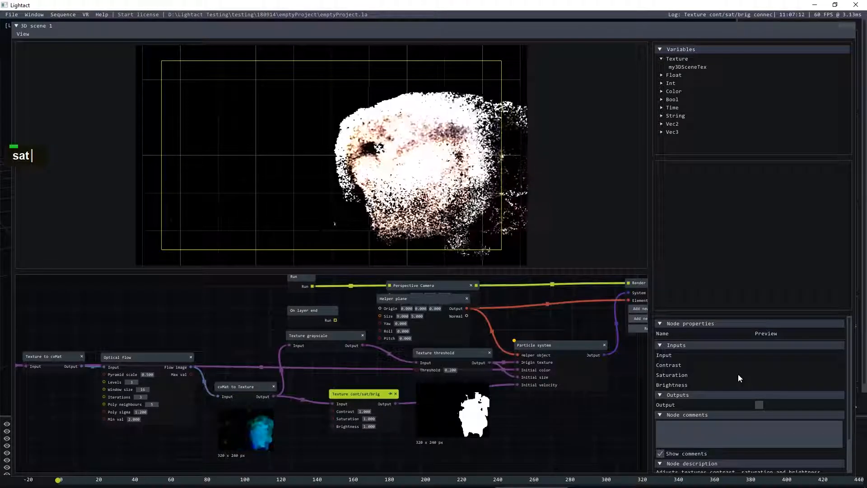
{"action": "left_click", "coordinate": [759, 405]}
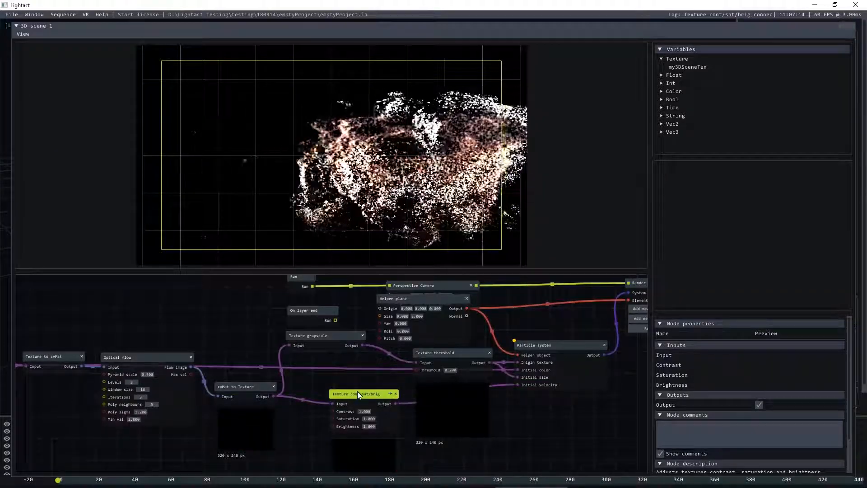
{"action": "left_click_drag", "start_coordinate": [357, 394], "coordinate": [358, 372]}
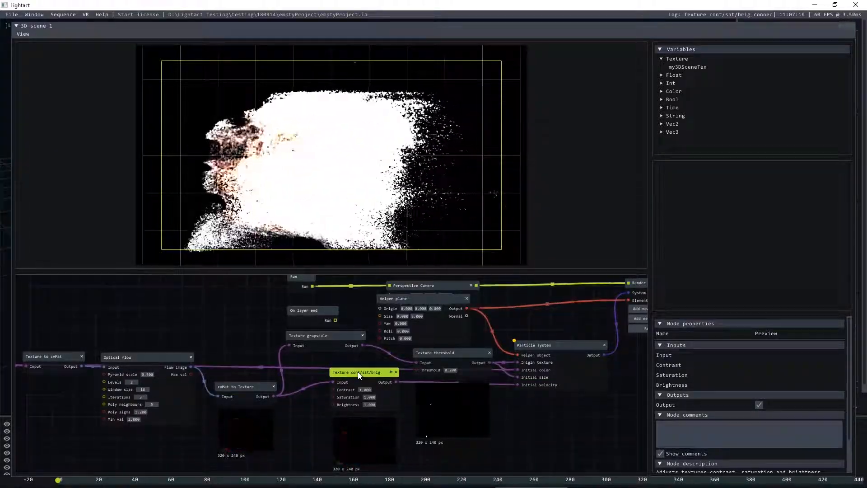
Set the Texture cont/sat/brig node's Saturation to 1.430 and Brightness to 2.830
{"action": "scroll", "coordinate": [378, 407], "scroll_direction": "up", "scroll_amount": 2}
{"action": "type", "text": "sat"}
{"action": "left_click_drag", "start_coordinate": [361, 395], "coordinate": [445, 400]}
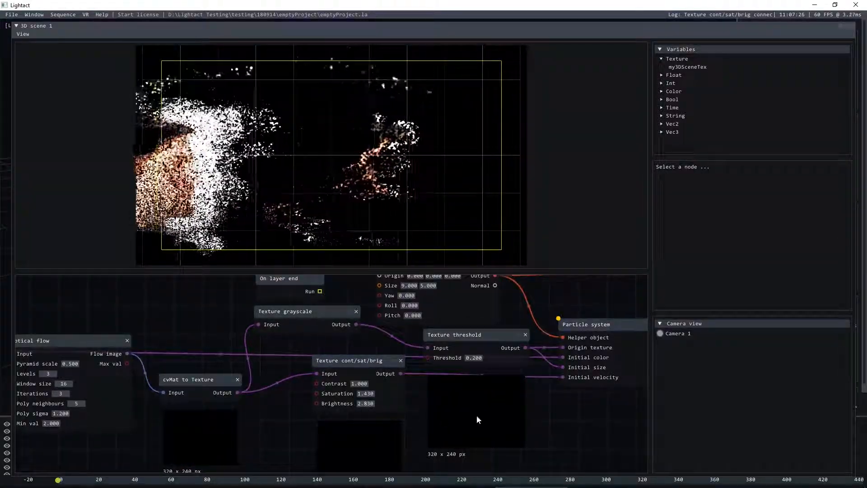
Enable the Particle system's Damping module and set its value to 0.5
{"action": "left_click", "coordinate": [619, 323]}
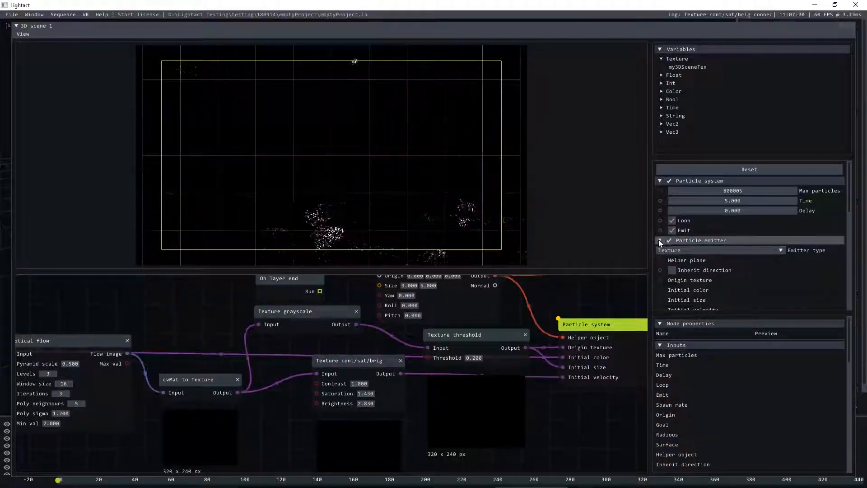
{"action": "left_click", "coordinate": [660, 240]}
{"action": "left_click", "coordinate": [660, 249]}
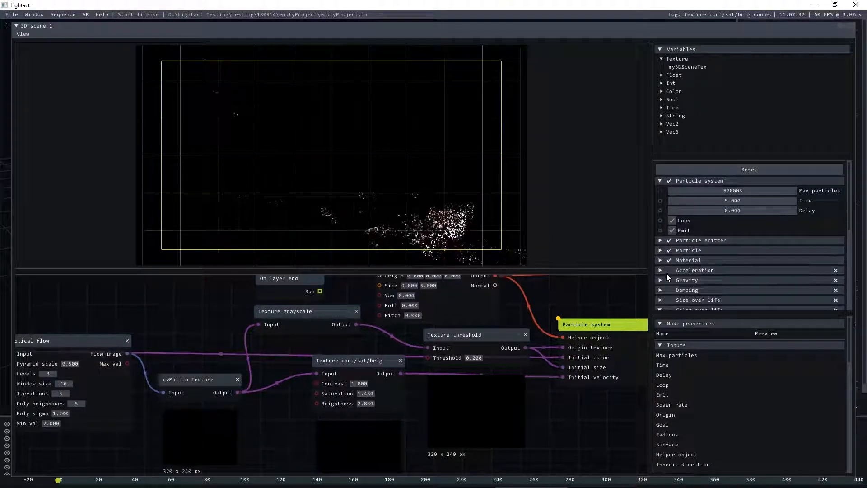
{"action": "left_click", "coordinate": [670, 290]}
{"action": "left_click", "coordinate": [661, 290]}
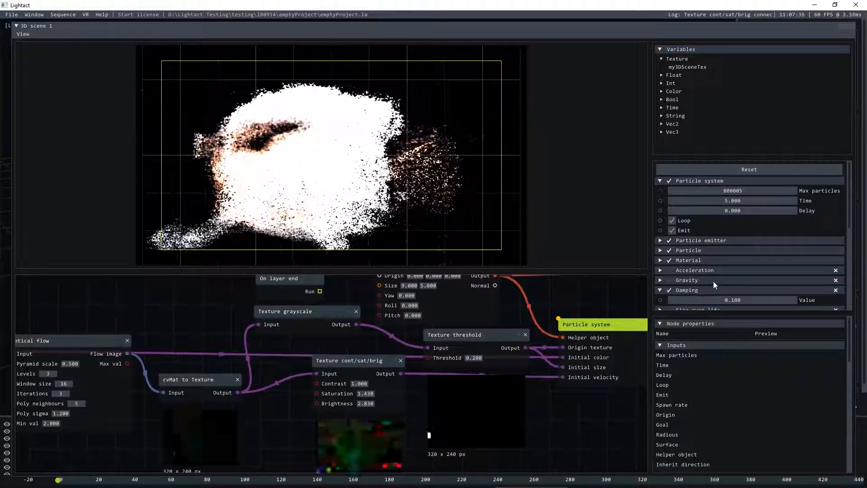
{"action": "double_click", "coordinate": [729, 301]}
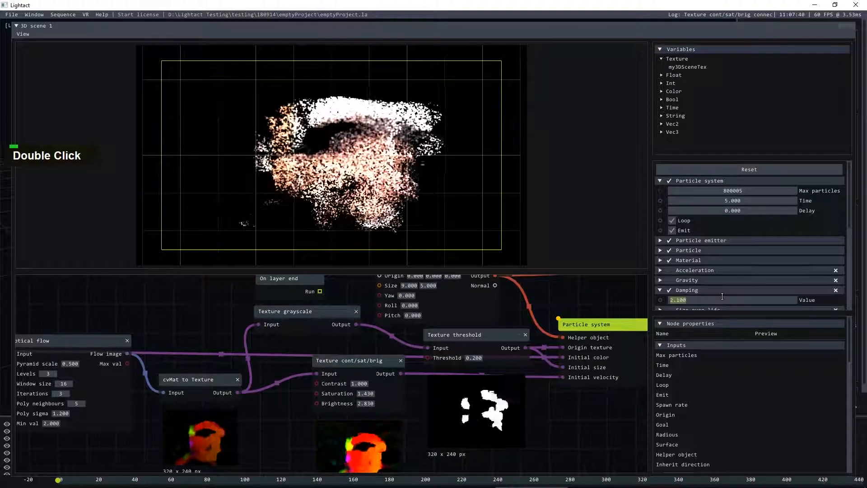
{"action": "type", "text": "0.5"}
{"action": "left_click", "coordinate": [589, 444]}
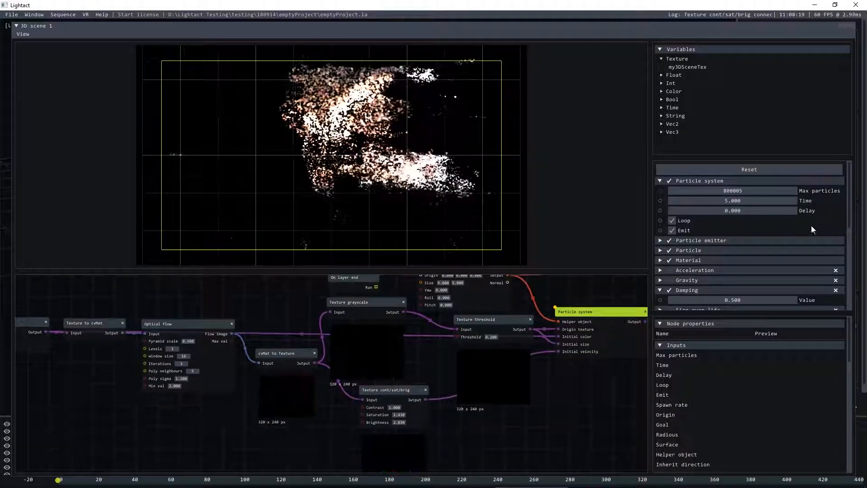
Set the particle Lifetime of the Particle system to 1
{"action": "left_click", "coordinate": [611, 360]}
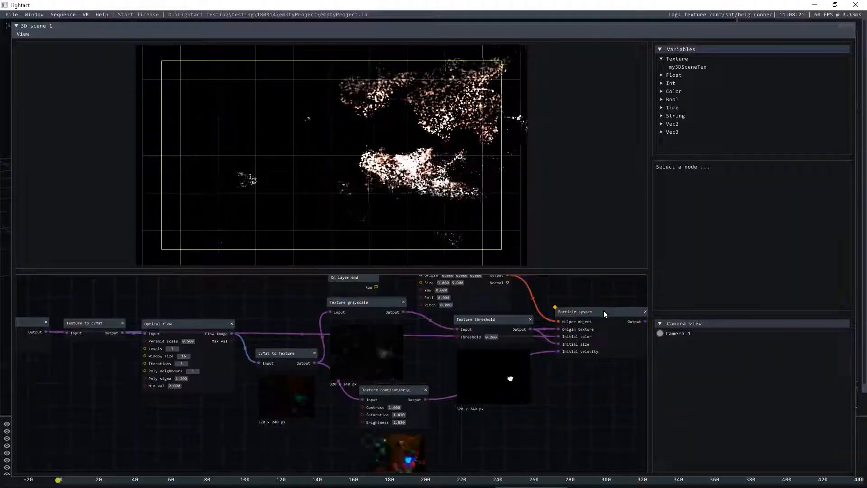
{"action": "left_click", "coordinate": [604, 311]}
{"action": "scroll", "coordinate": [708, 221], "scroll_direction": "down", "scroll_amount": 5}
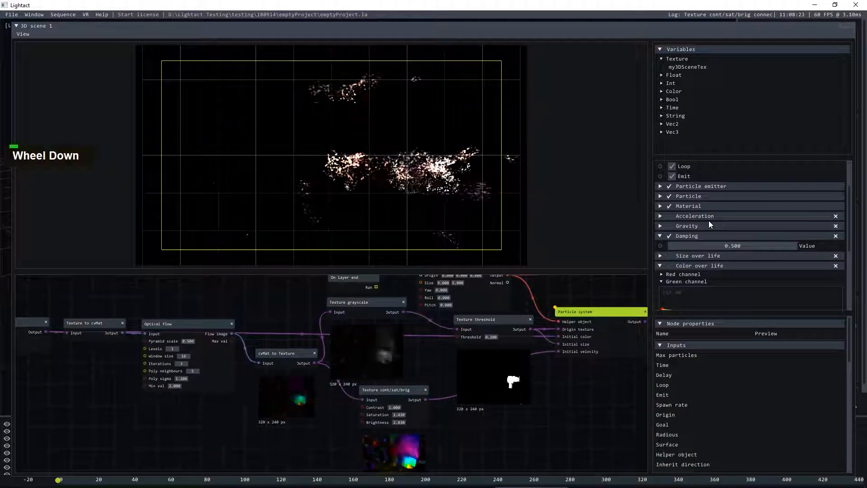
{"action": "left_click", "coordinate": [661, 195]}
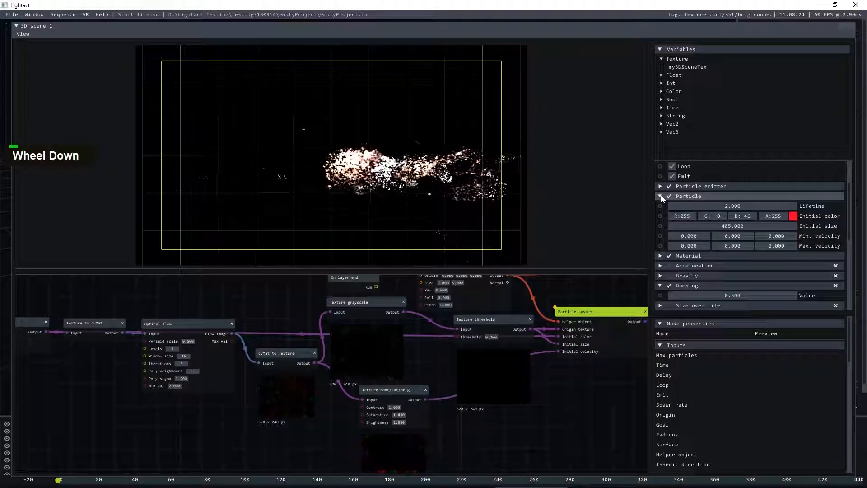
{"action": "double_click", "coordinate": [710, 206]}
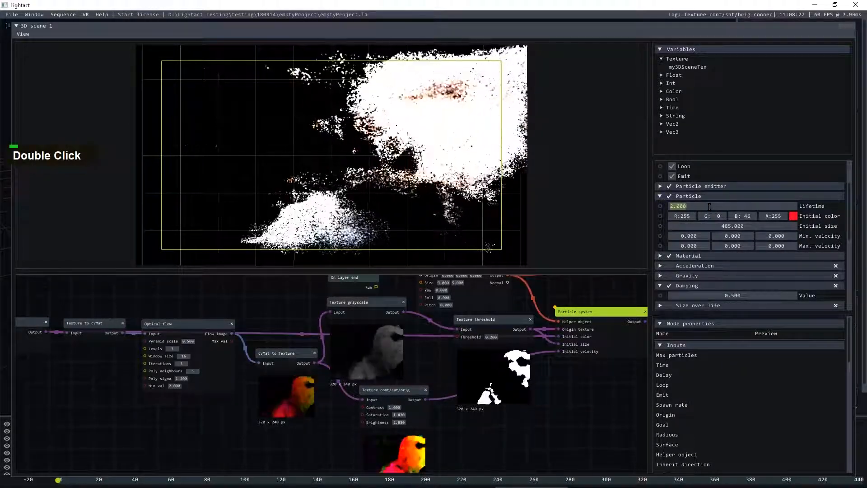
{"action": "type", "text": "1"}
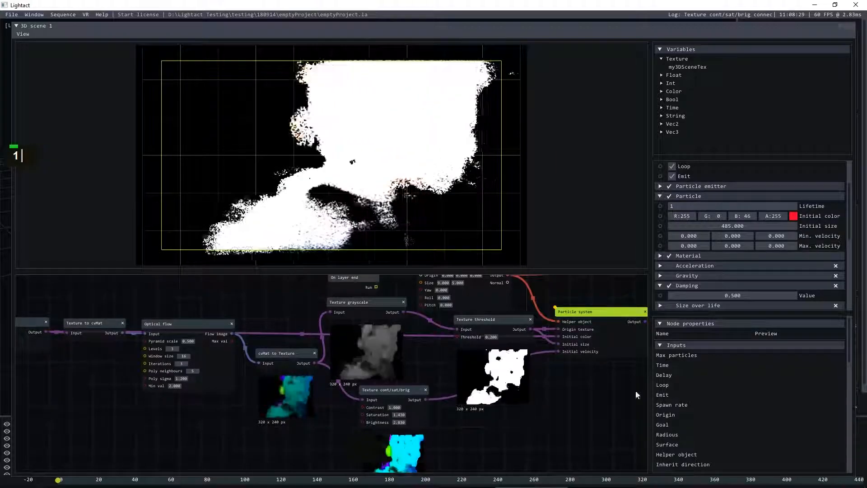
{"action": "left_click", "coordinate": [557, 452]}
Move the Texture threshold node up beside the Helper plane and set the Particle system's Initial size to 150
{"action": "left_click_drag", "start_coordinate": [487, 316], "coordinate": [481, 283]}
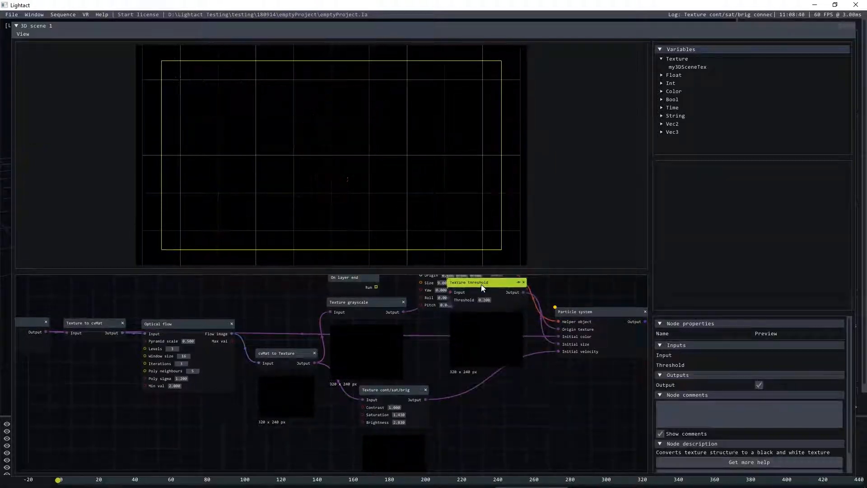
{"action": "left_click", "coordinate": [601, 312]}
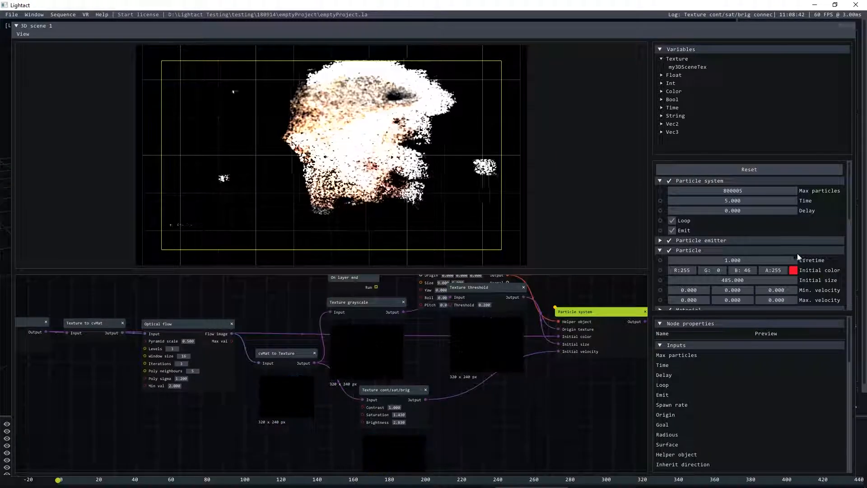
{"action": "double_click", "coordinate": [744, 283]}
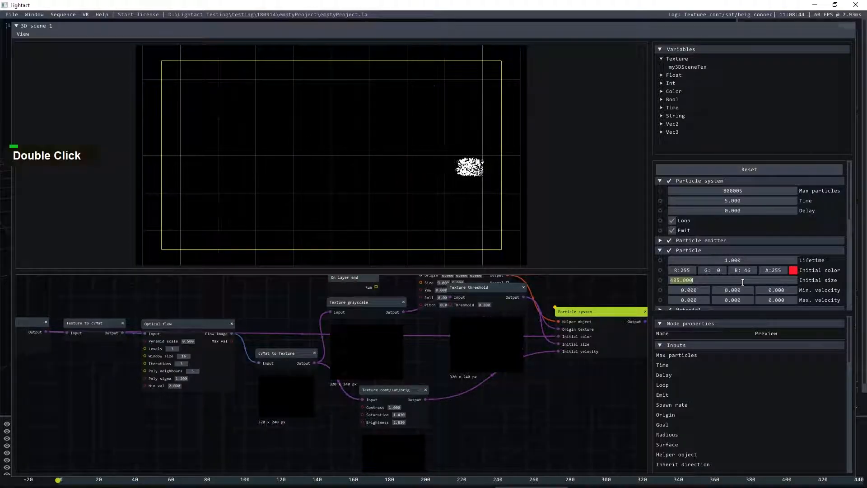
{"action": "type", "text": "150"}
{"action": "key", "text": "Return"}
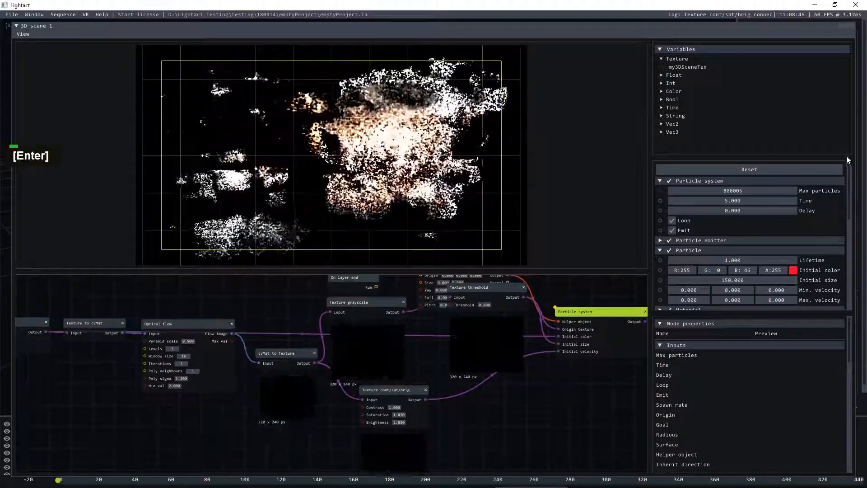
Set the Damping value of the Particle system to 0.8
{"action": "scroll", "coordinate": [717, 272], "scroll_direction": "down", "scroll_amount": 5}
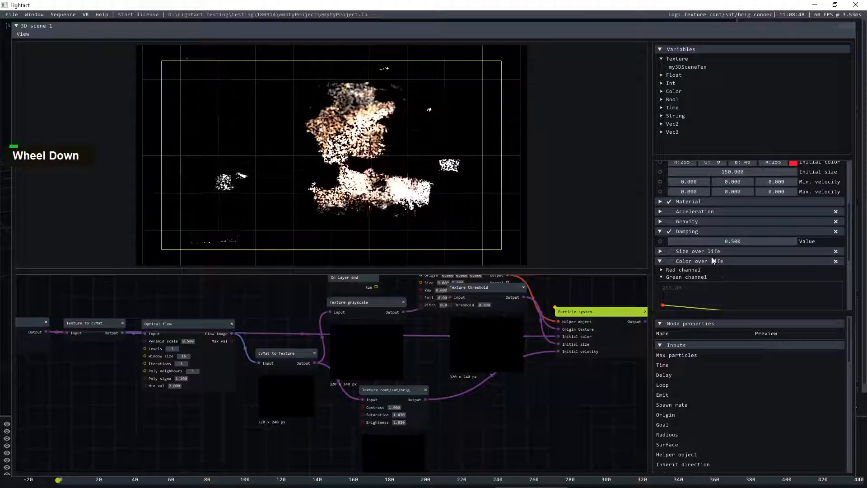
{"action": "double_click", "coordinate": [711, 242]}
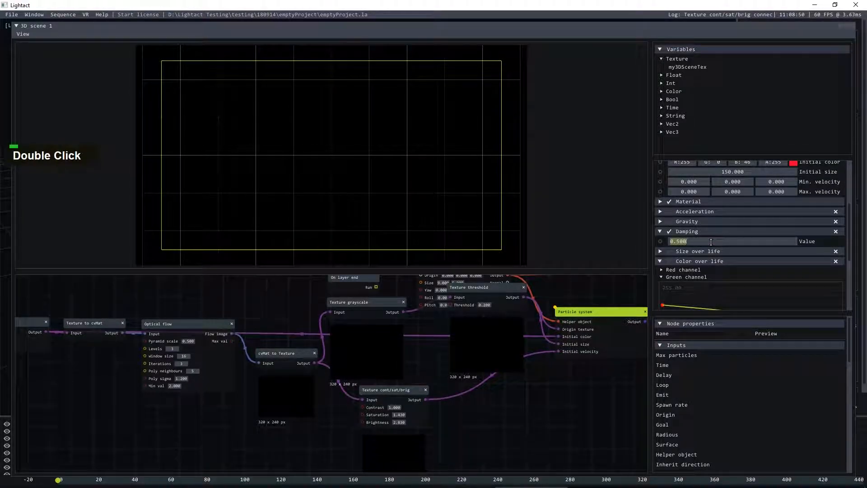
{"action": "type", "text": "0.8"}
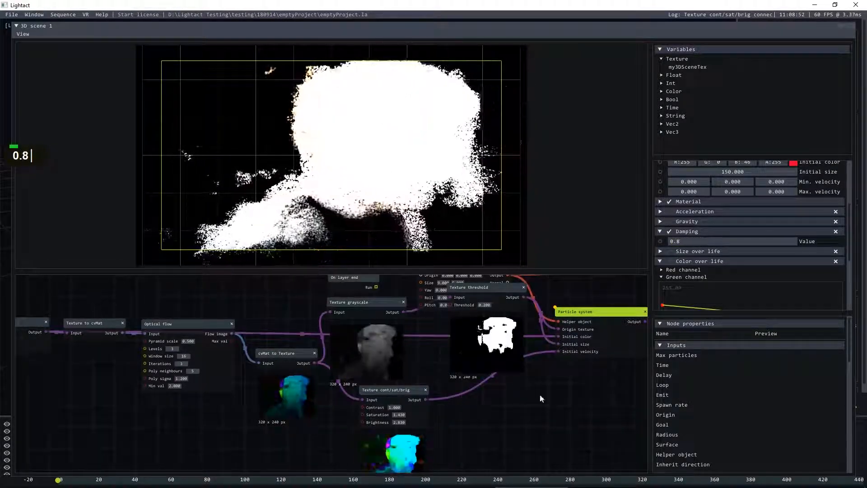
{"action": "left_click", "coordinate": [552, 383]}
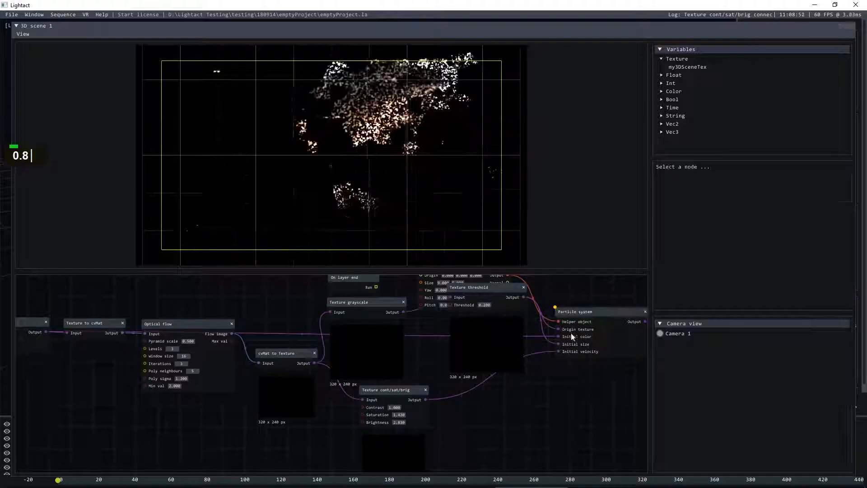
Set the particle Lifetime of the Particle system to 0.4
{"action": "left_click", "coordinate": [585, 314]}
{"action": "double_click", "coordinate": [732, 261]}
{"action": "type", "text": "0.4"}
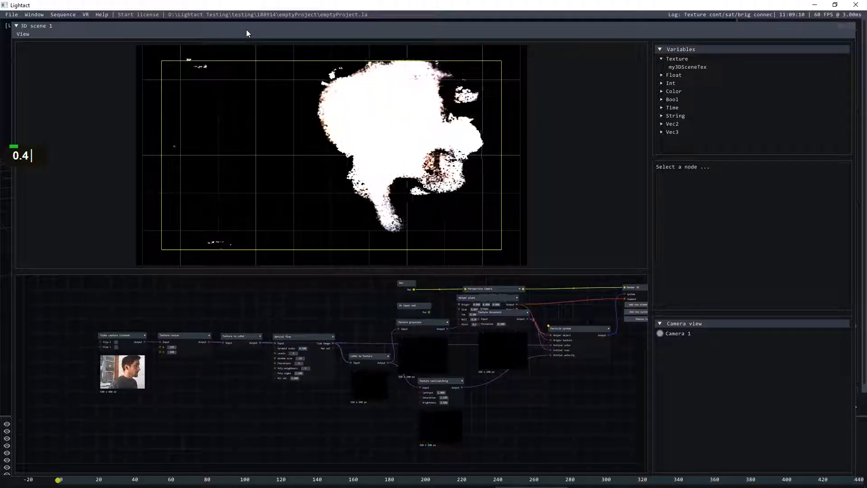
Move the Perspective Camera node up, clear of the Helper plane node
{"action": "scroll", "coordinate": [432, 326], "scroll_direction": "down", "scroll_amount": 2}
{"action": "scroll", "coordinate": [515, 315], "scroll_direction": "up", "scroll_amount": 4}
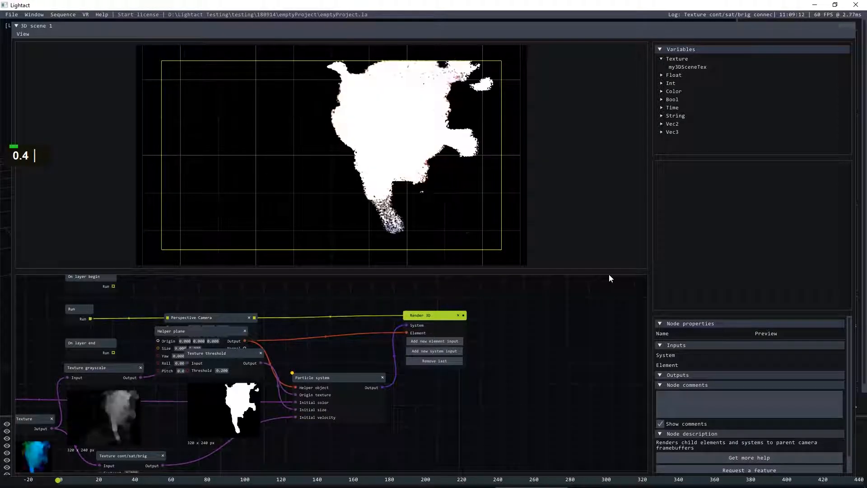
{"action": "left_click_drag", "start_coordinate": [205, 318], "coordinate": [230, 295]}
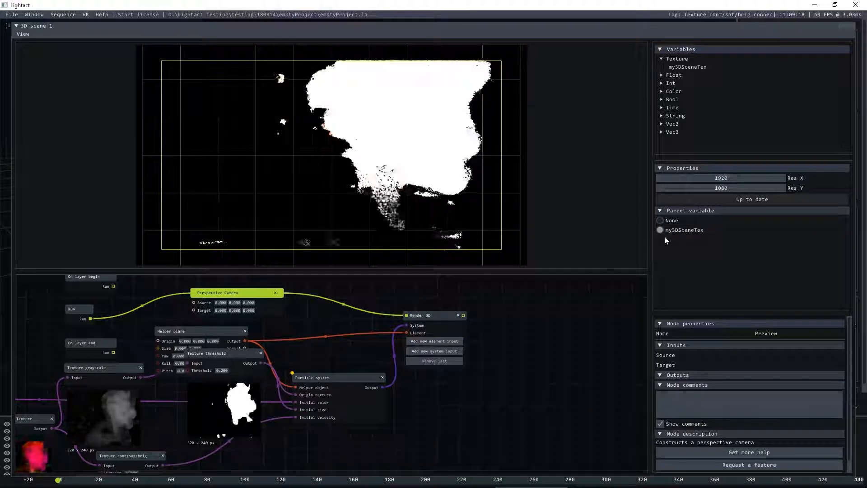
Shrink the 3D scene 1 window, move it clear of the Layer 1 window, and close the Devices window
{"action": "double_click", "coordinate": [61, 25]}
{"action": "left_click_drag", "start_coordinate": [294, 39], "coordinate": [647, 242]}
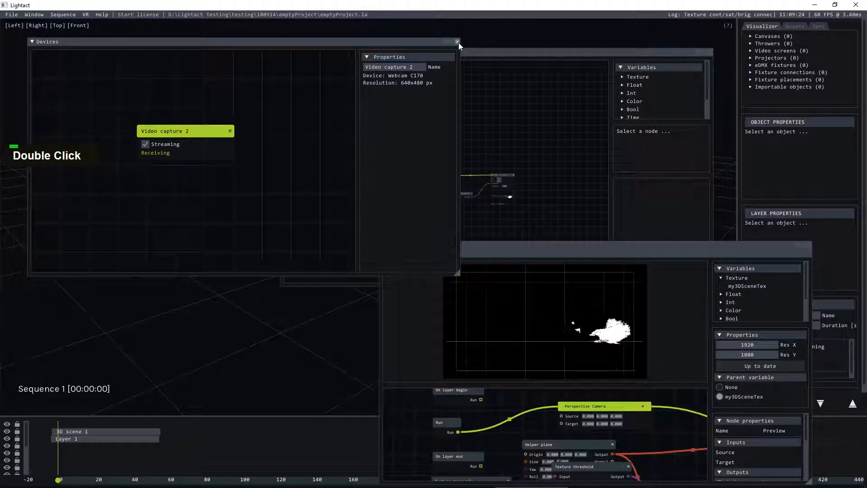
{"action": "left_click", "coordinate": [458, 41]}
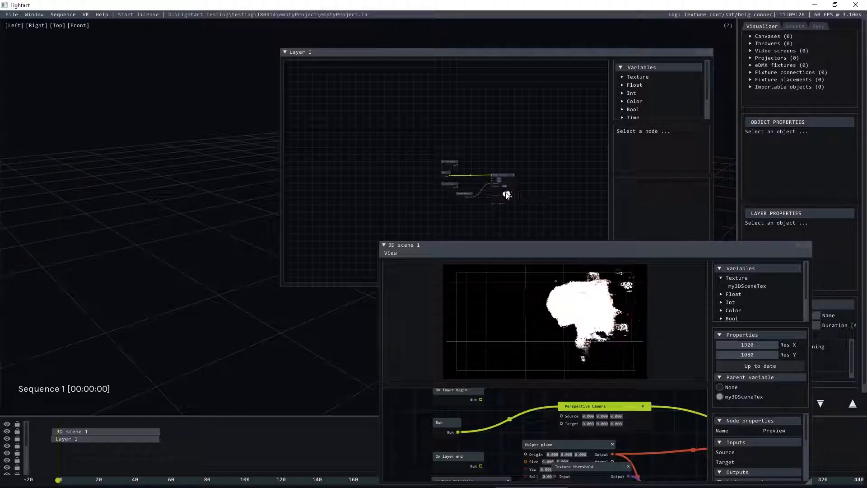
Check the Render to canvas preview in Layer 1 and turn off grid and helper object rendering in 3D scene 1
{"action": "scroll", "coordinate": [513, 202], "scroll_direction": "up", "scroll_amount": 5}
{"action": "scroll", "coordinate": [493, 194], "scroll_direction": "down", "scroll_amount": 2}
{"action": "scroll", "coordinate": [472, 158], "scroll_direction": "up", "scroll_amount": 1}
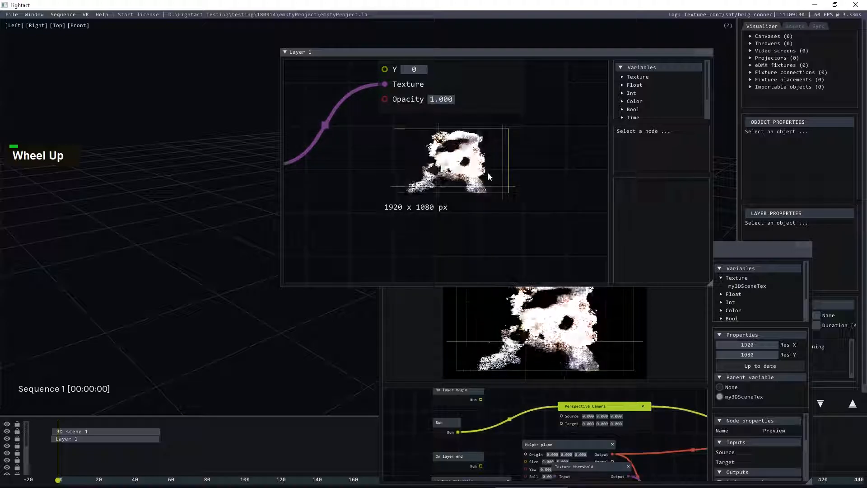
{"action": "scroll", "coordinate": [472, 158], "scroll_direction": "up", "scroll_amount": 1}
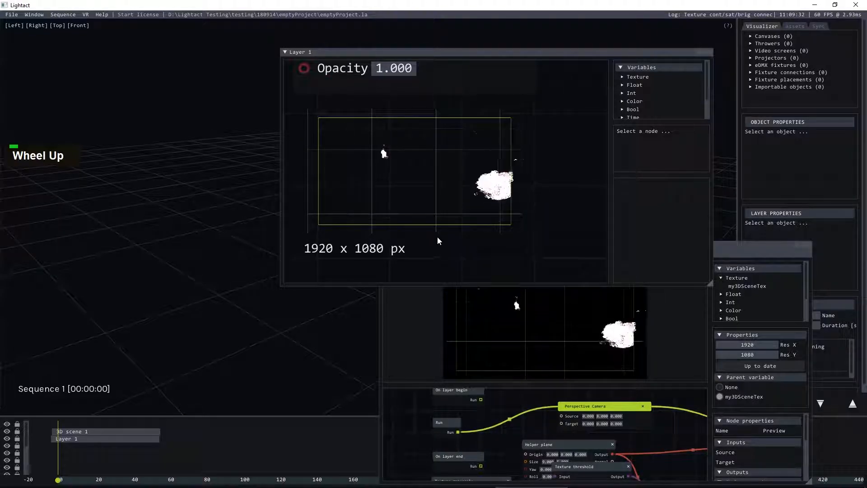
{"action": "left_click", "coordinate": [421, 432]}
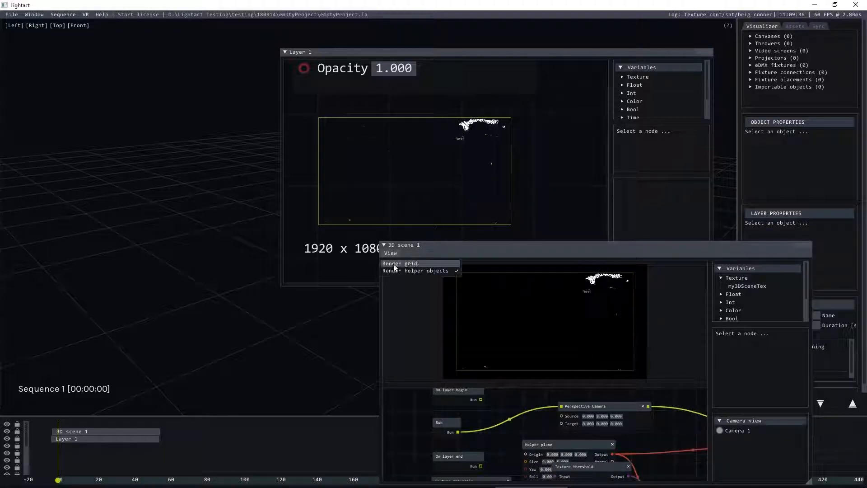
{"action": "double_click", "coordinate": [21, 73]}
Add a canvas to the visualizer and minimize its window
{"action": "right_click", "coordinate": [21, 71]}
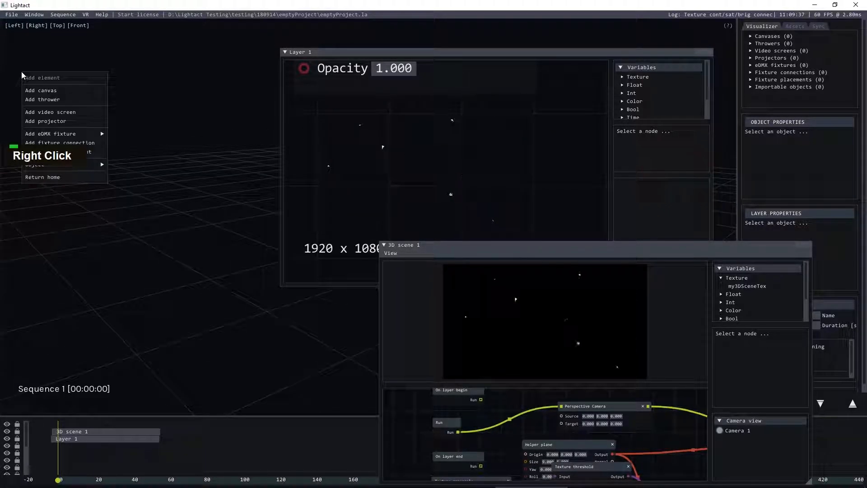
{"action": "left_click", "coordinate": [41, 90]}
{"action": "double_click", "coordinate": [50, 39]}
Assign Canvas 2 as the parent canvas of Layer 1's Render to canvas node and enlarge the canvas window to inspect the output
{"action": "scroll", "coordinate": [455, 130], "scroll_direction": "down", "scroll_amount": 3}
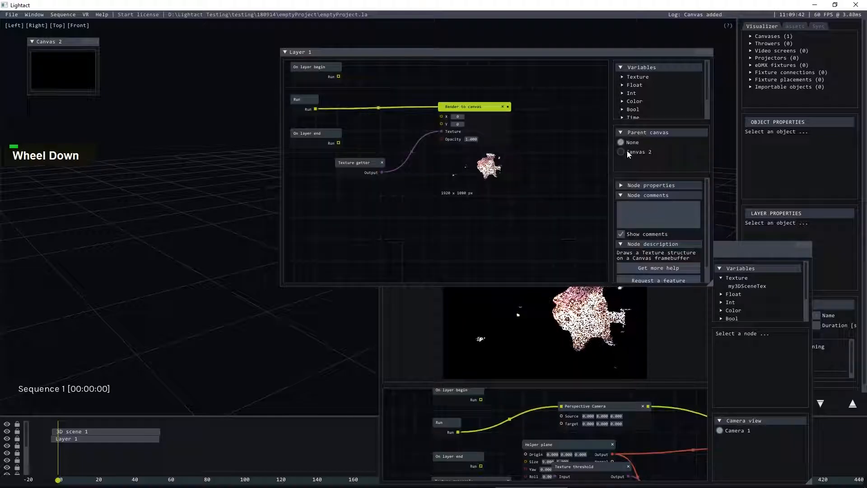
{"action": "double_click", "coordinate": [66, 68]}
{"action": "scroll", "coordinate": [265, 217], "scroll_direction": "up", "scroll_amount": 5}
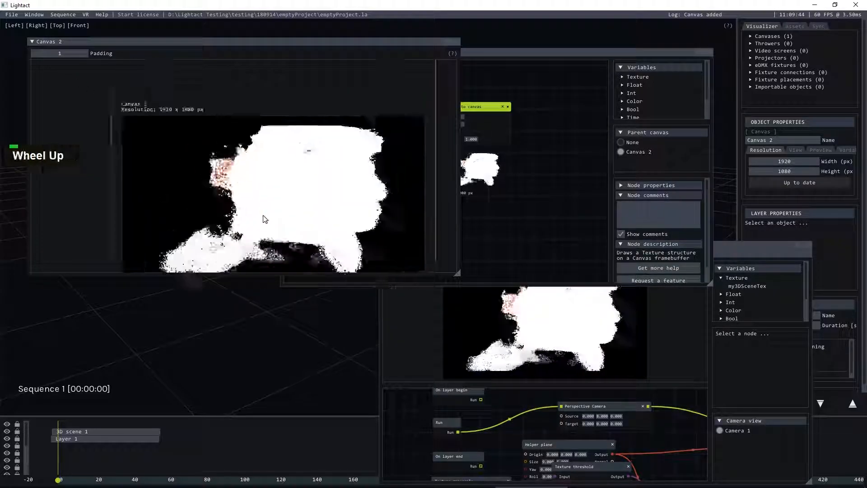